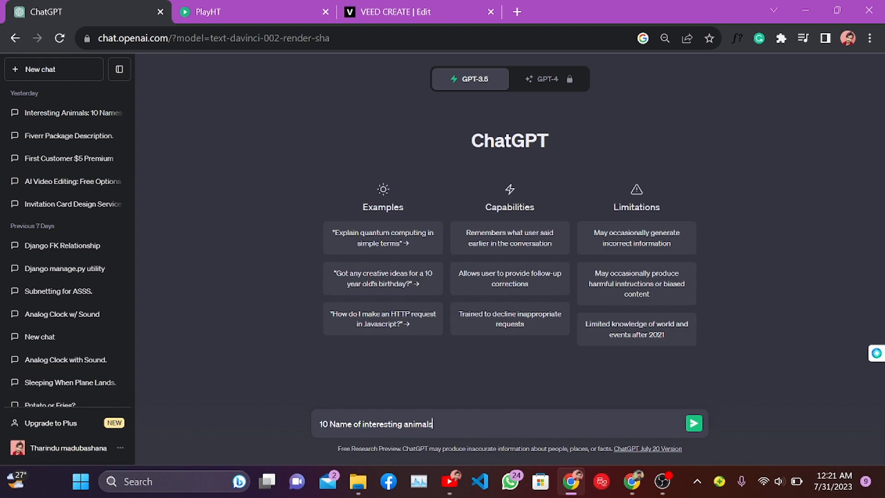
Ask ChatGPT for 10 names of interesting animals, followed by a 30-50 word essay with interesting facts about lions
click(697, 424)
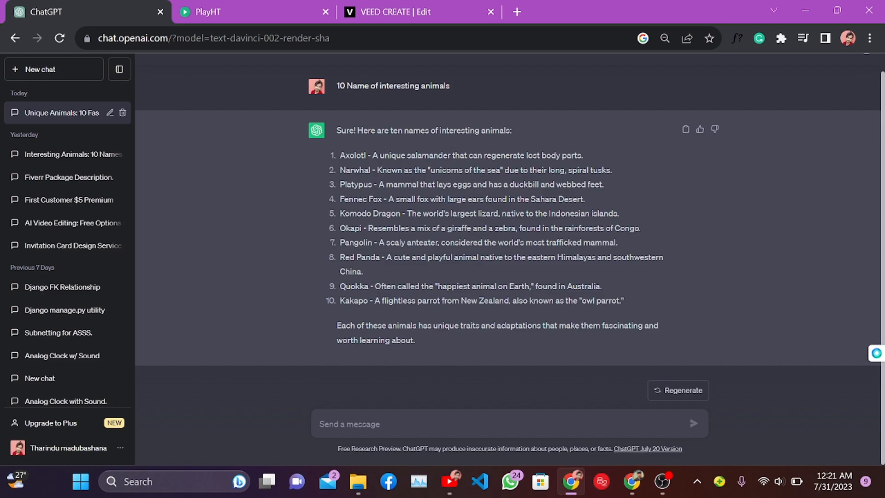
click(664, 480)
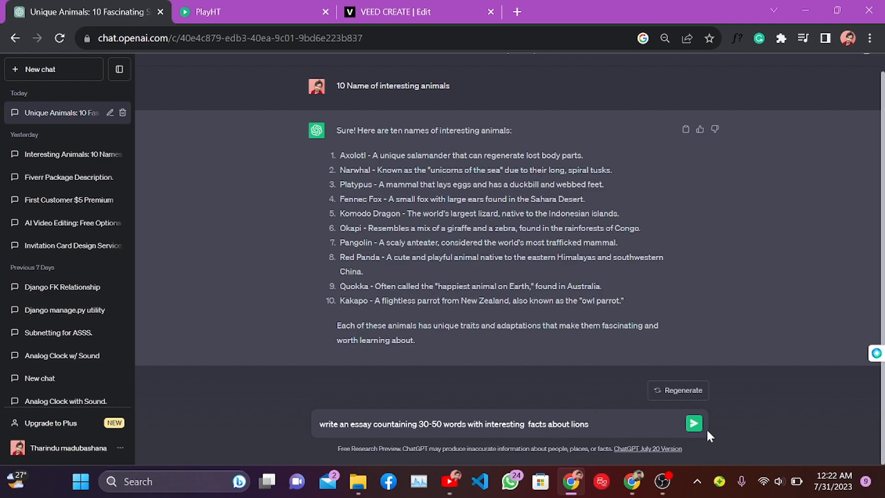
click(694, 424)
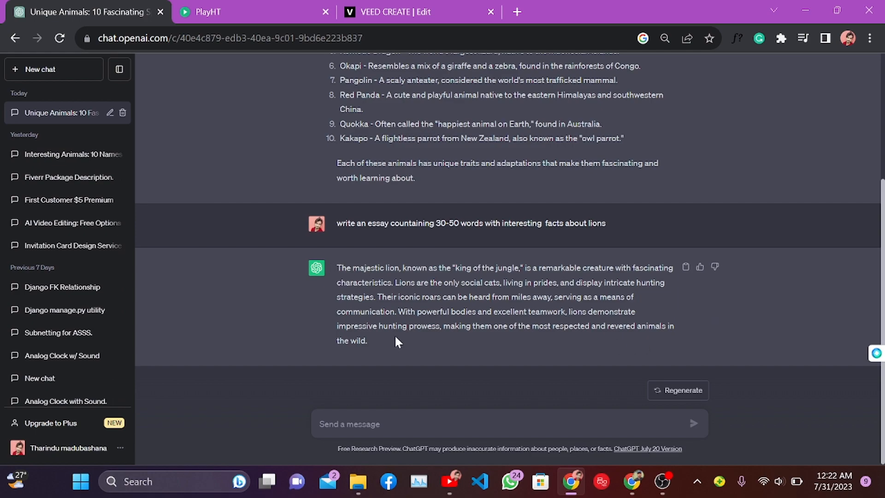
Copy the full text of the generated lion essay
triple_click(368, 341)
right_click(372, 277)
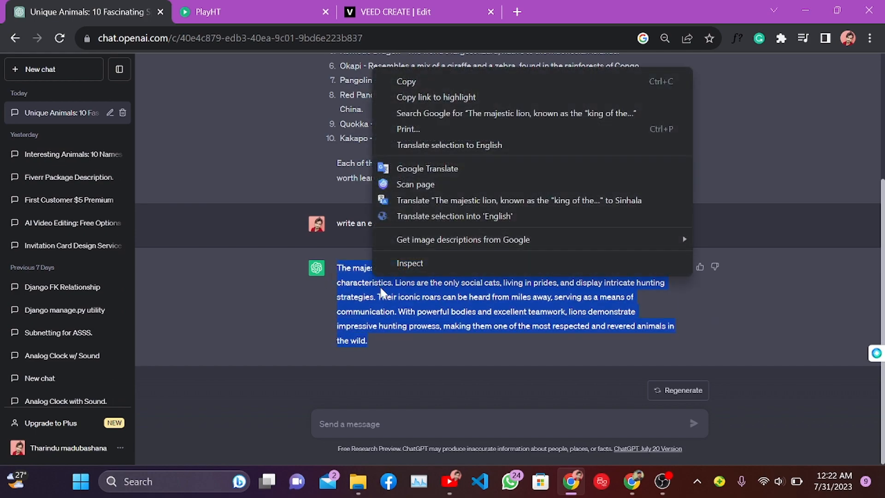
click(401, 81)
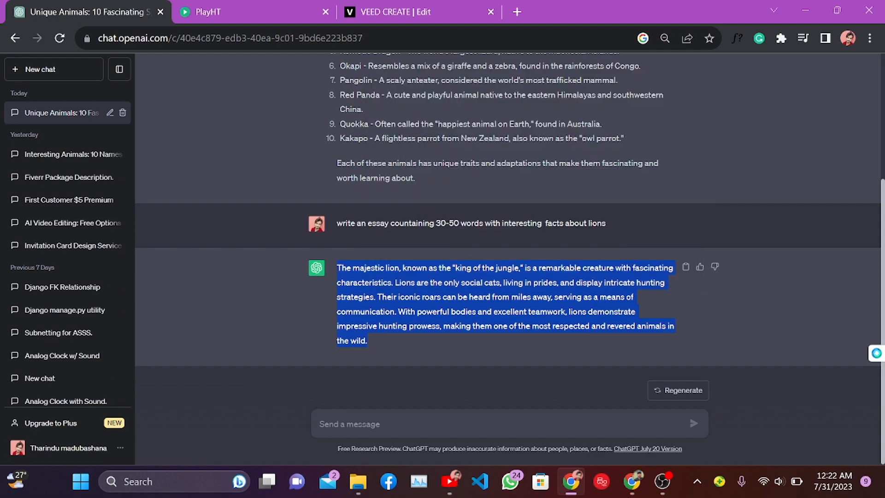
click(663, 481)
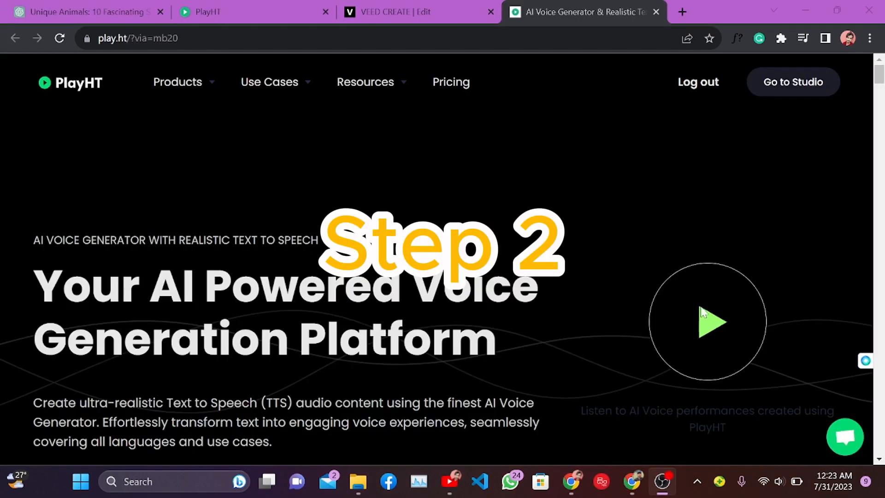
Switch to the PlayHT site and open its Studio
click(36, 140)
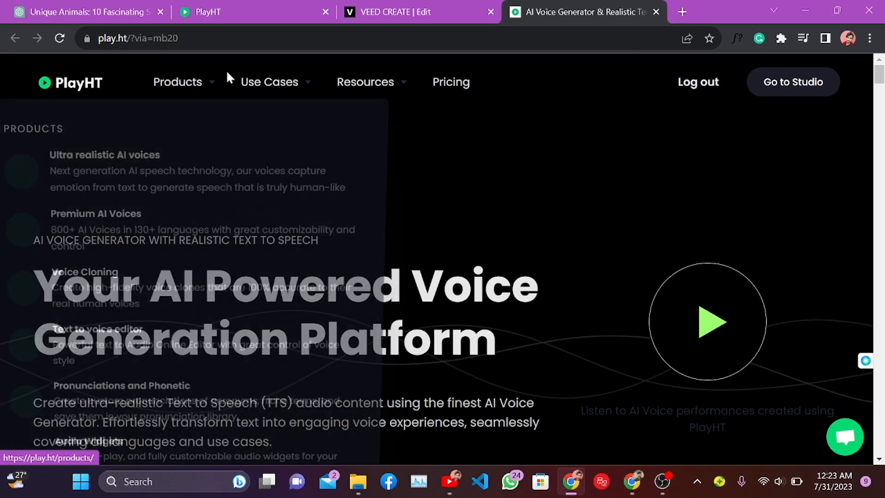
mouse_move(270, 83)
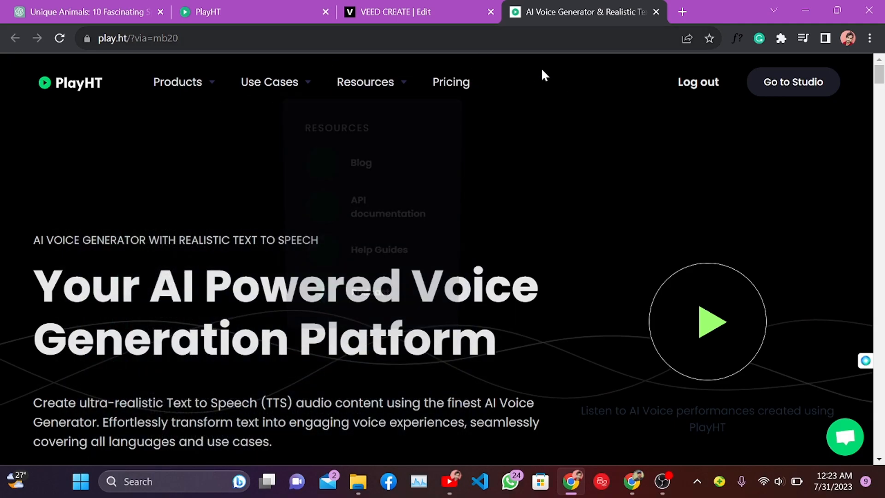
click(789, 84)
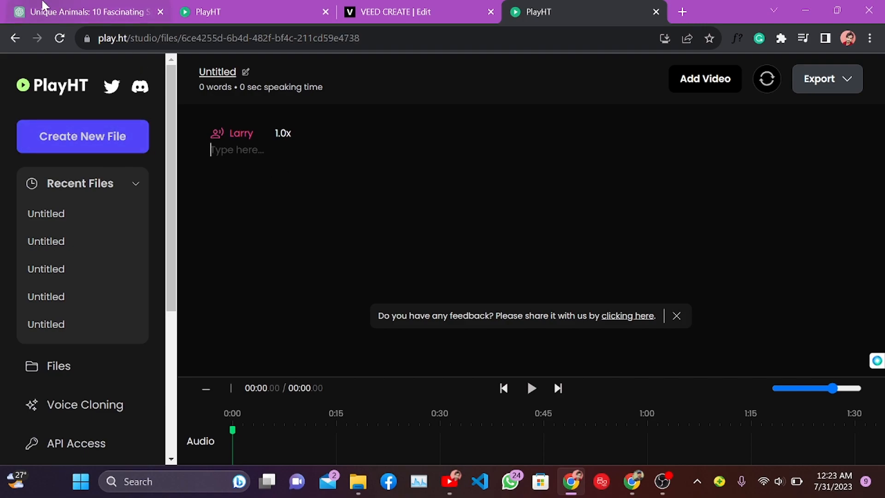
Paste the lion essay copied from ChatGPT into the untitled PlayHT file and generate its speech with the Larry voice
click(51, 12)
right_click(438, 305)
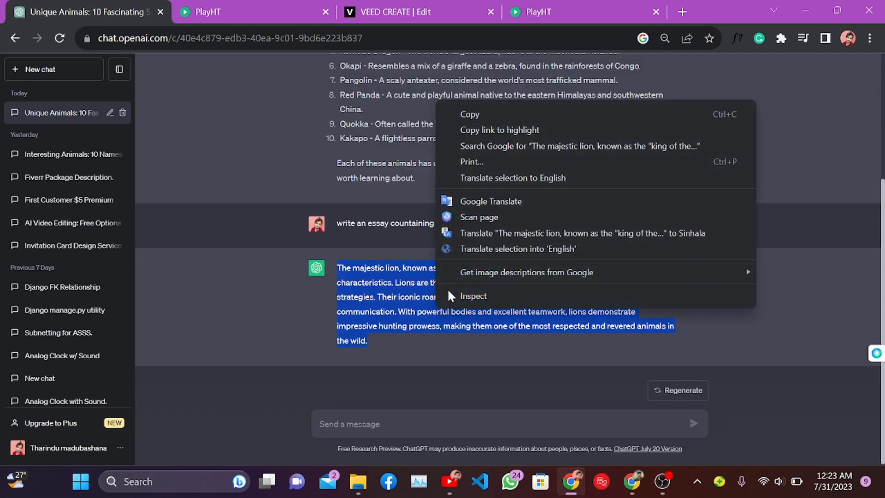
click(462, 111)
click(249, 6)
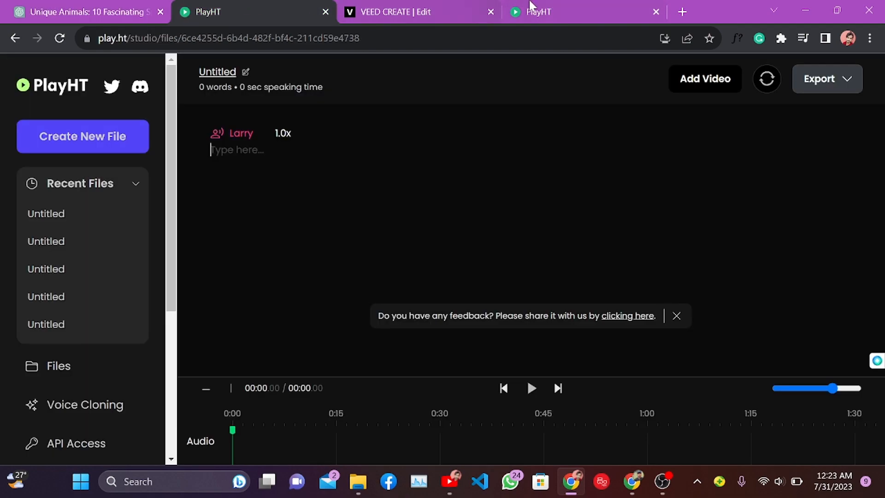
click(530, 6)
right_click(245, 152)
click(263, 259)
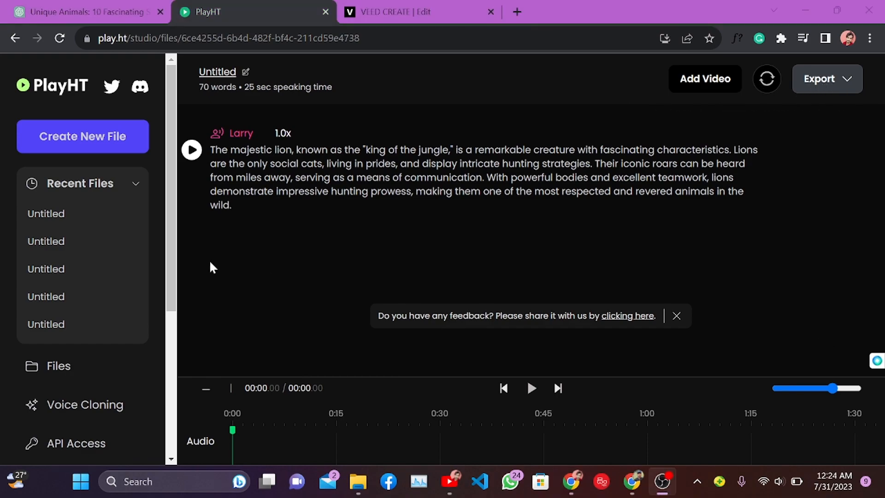
click(210, 263)
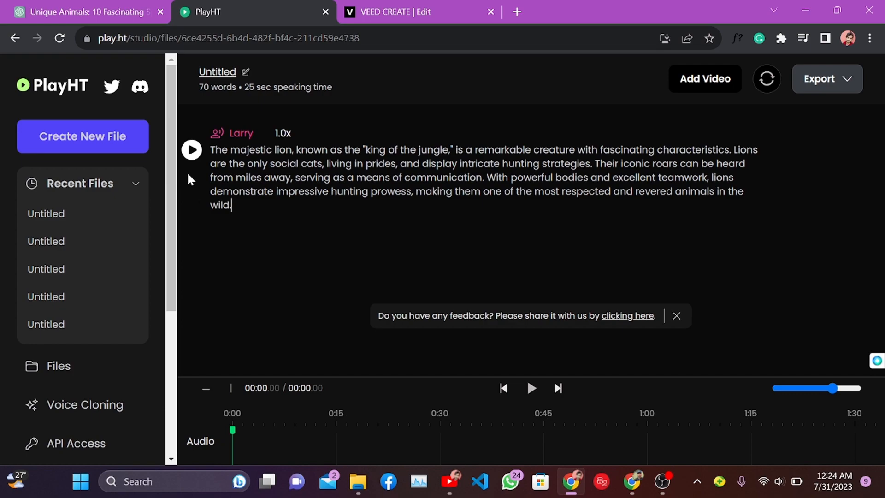
click(188, 156)
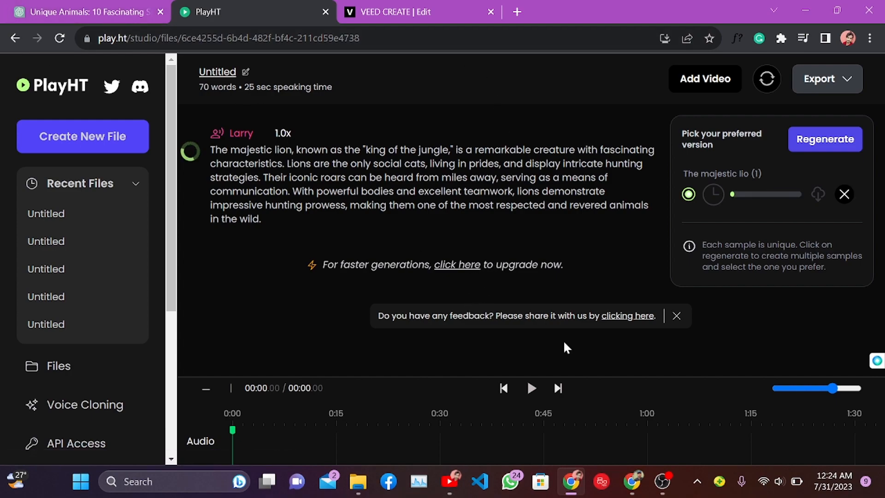
Switch to Canva, search the templates for "youtube shorts" and create a blank design
mouse_move(631, 491)
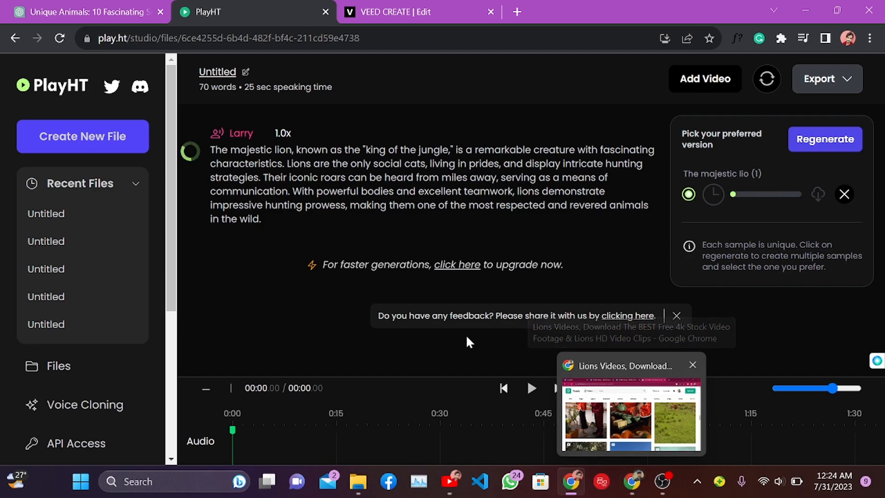
click(632, 484)
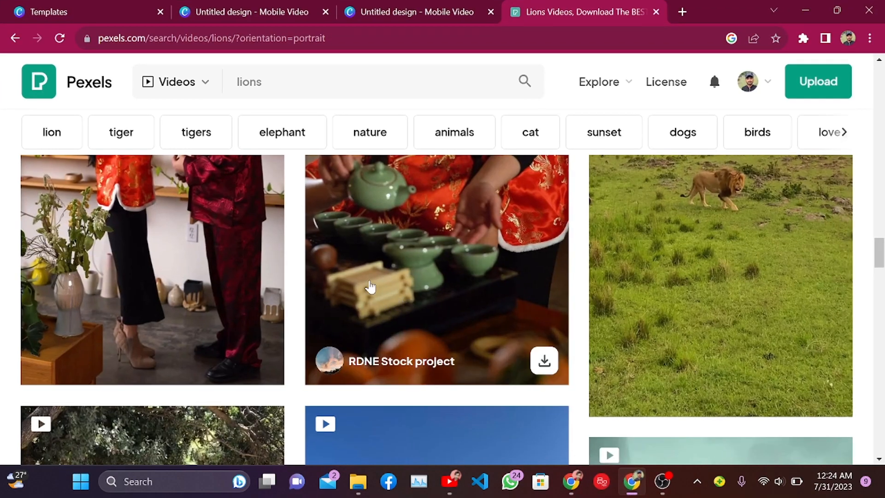
click(84, 5)
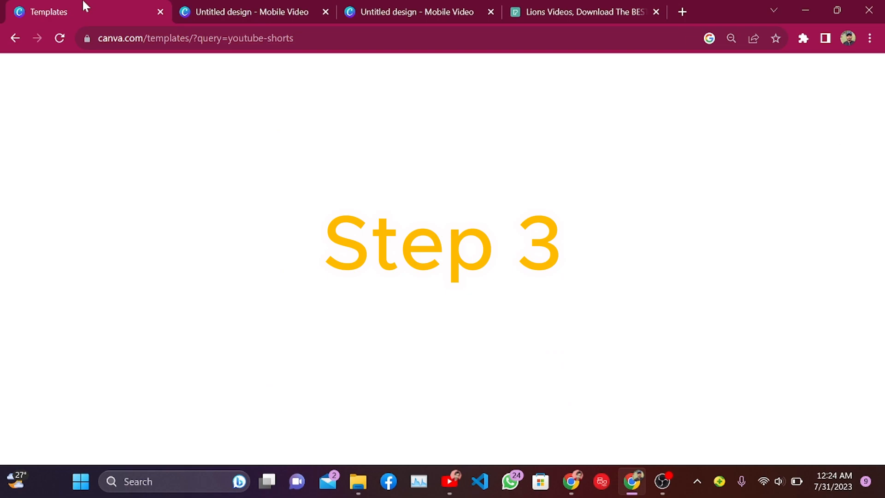
click(226, 10)
click(105, 18)
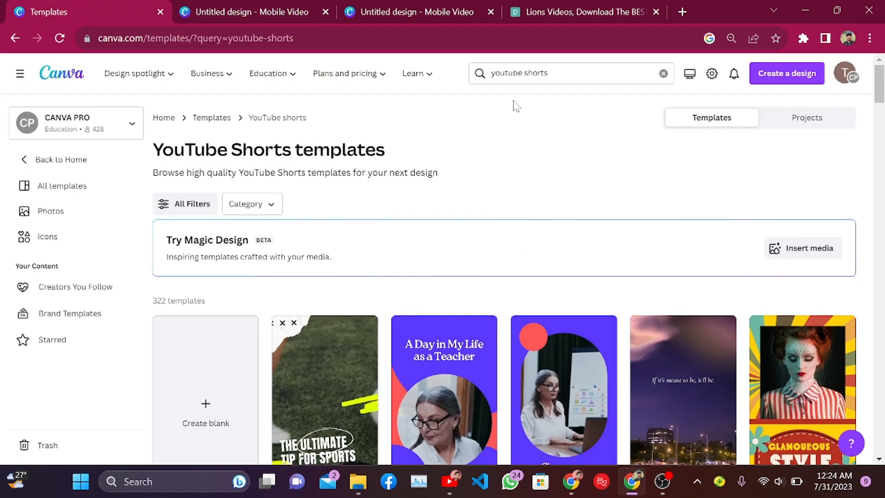
click(558, 73)
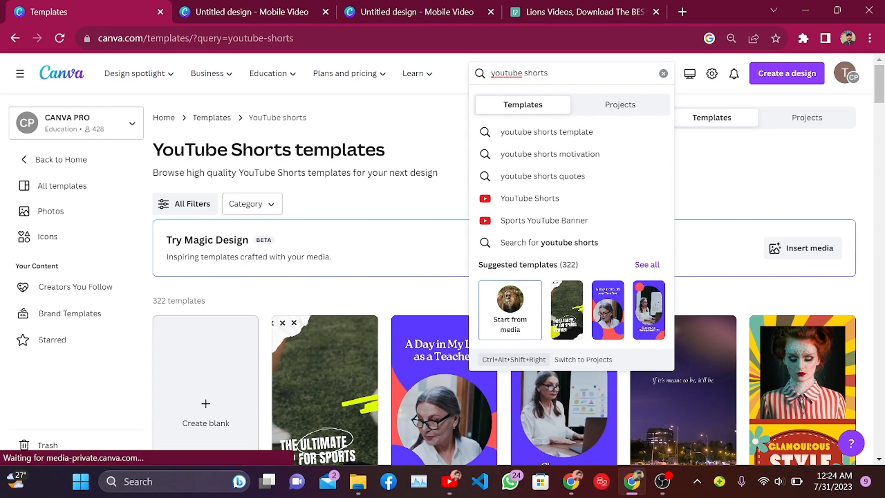
key(Return)
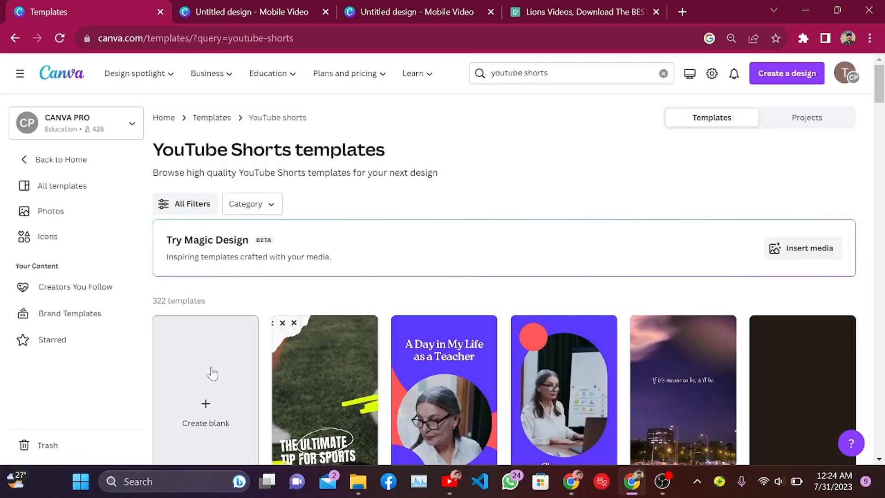
scroll(210, 372, down, 2)
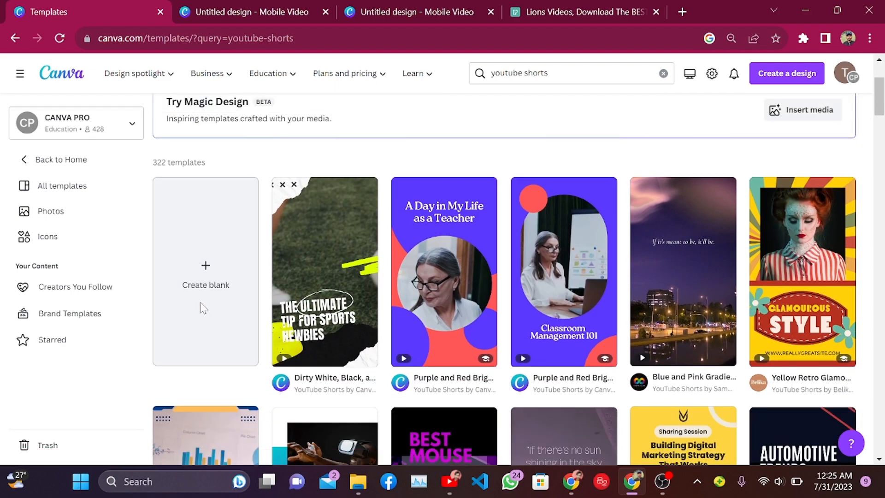
click(200, 305)
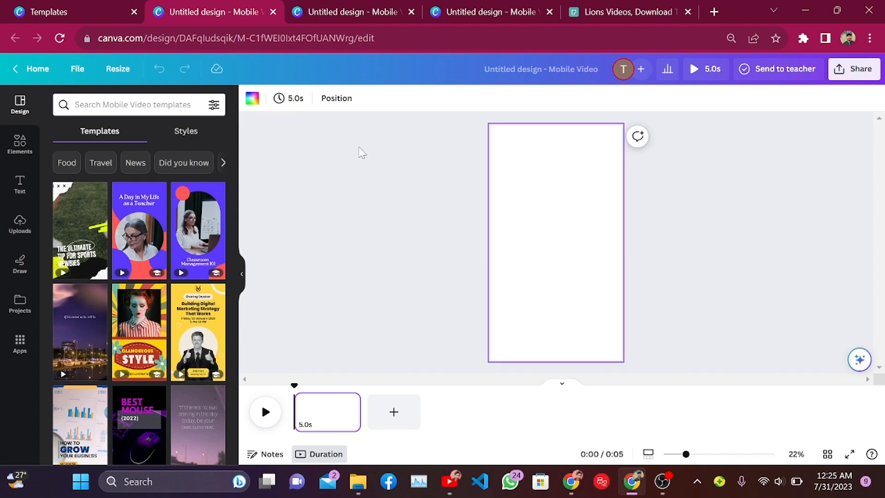
Switch to Pexels and change the search from videos to photos of "lions"
click(586, 5)
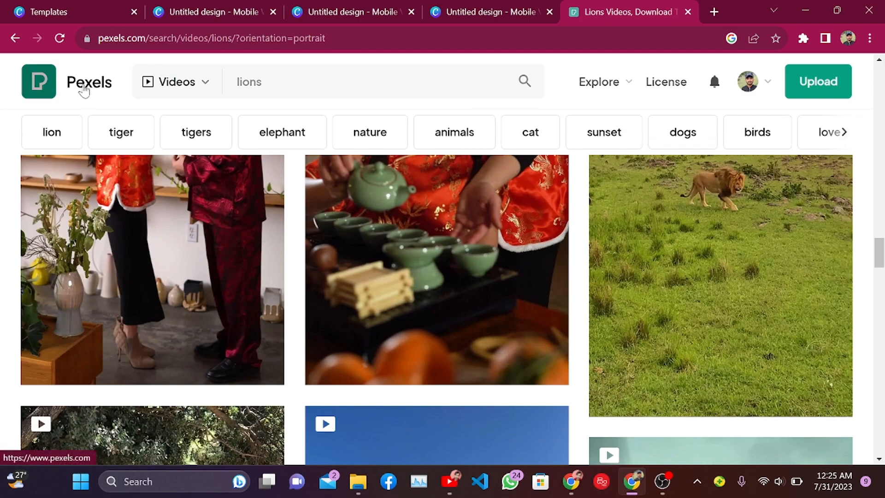
click(201, 90)
click(184, 121)
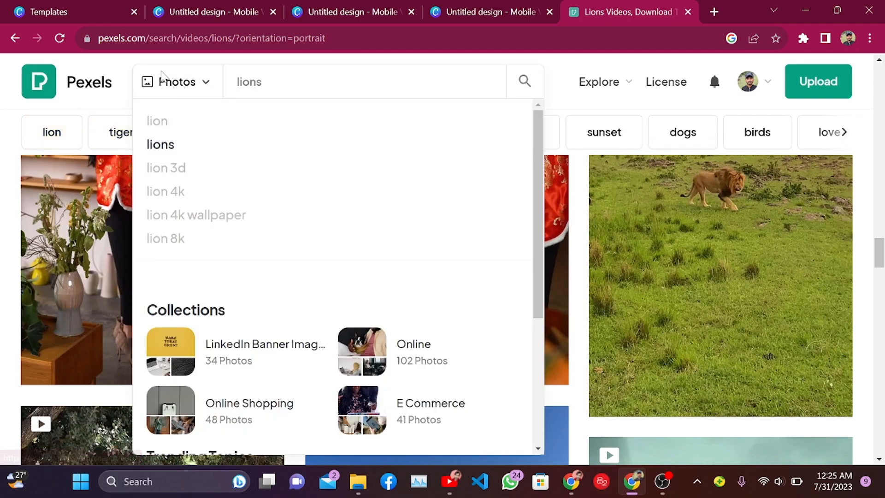
click(218, 150)
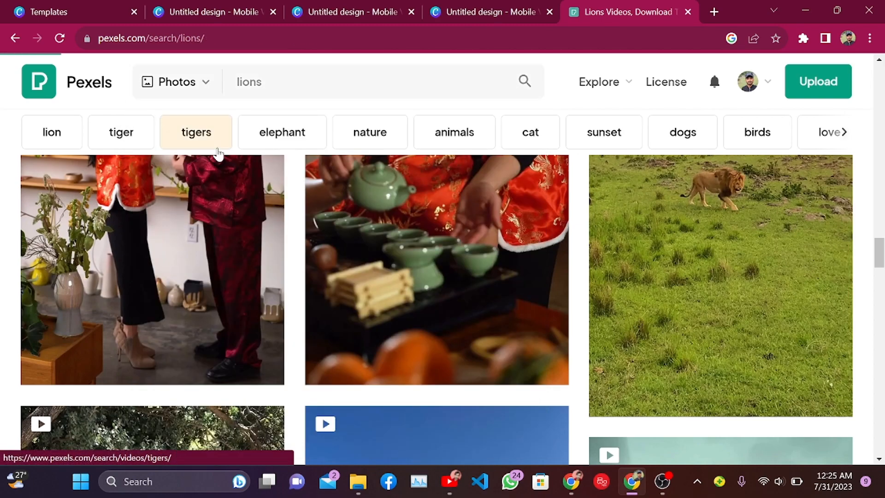
Filter the lion photo results to the Vertical orientation
scroll(300, 282, down, 3)
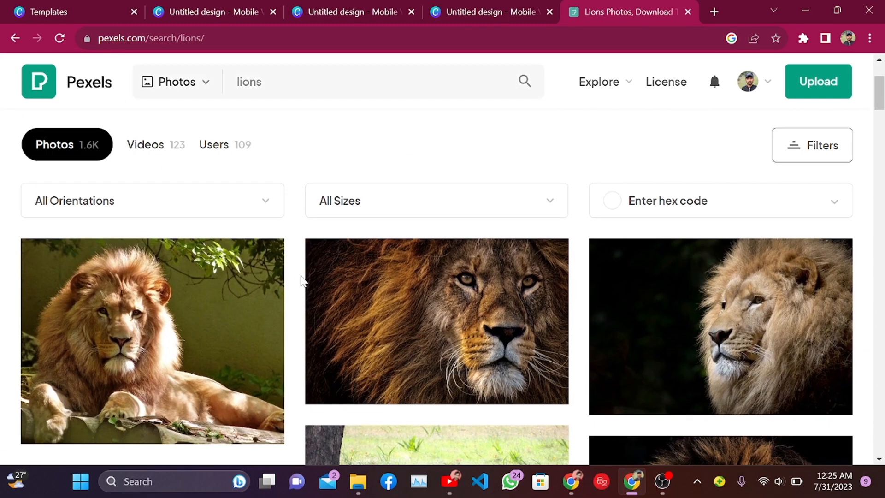
scroll(300, 282, down, 3)
scroll(293, 267, up, 3)
scroll(271, 235, down, 2)
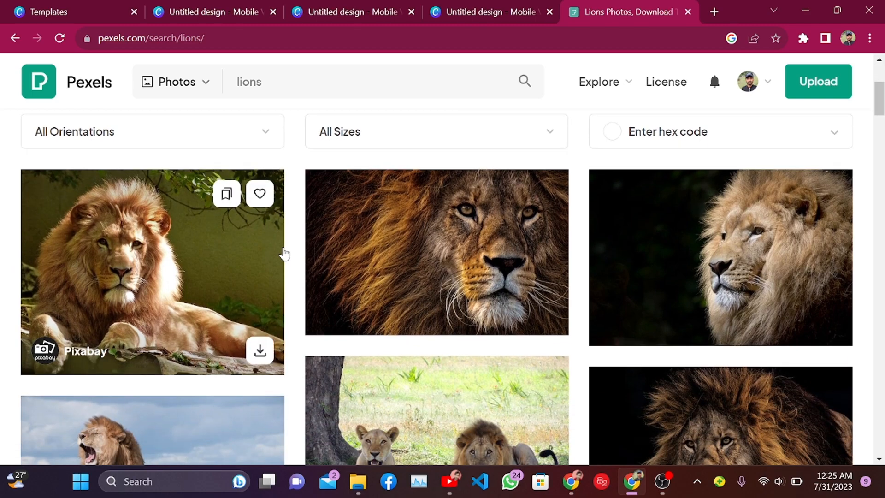
scroll(295, 249, up, 4)
scroll(294, 249, down, 7)
scroll(297, 258, up, 5)
scroll(316, 326, down, 2)
click(251, 271)
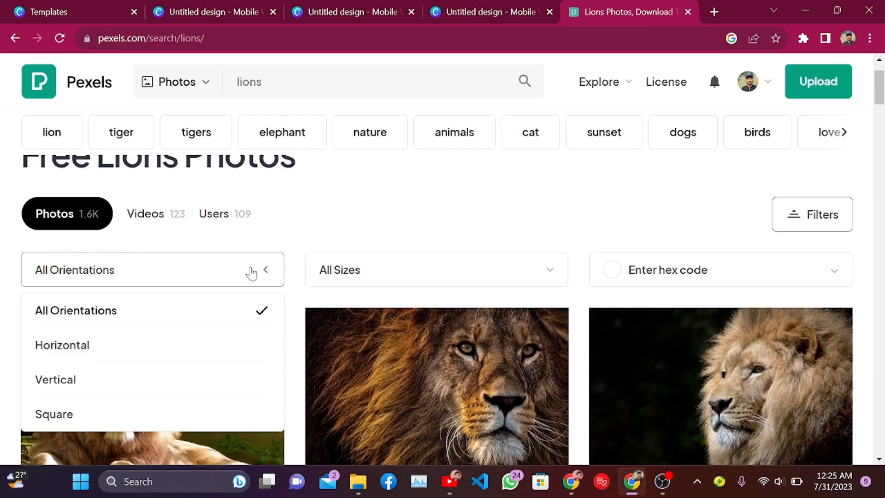
click(69, 392)
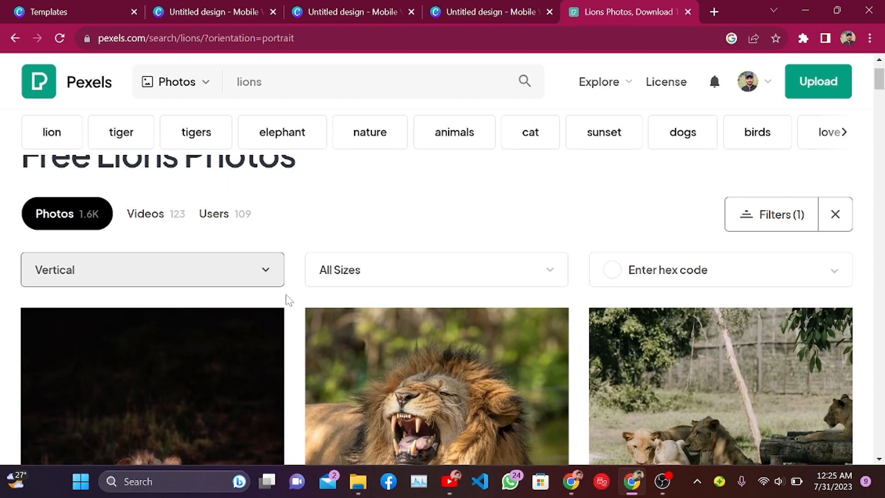
Download the photo of the lion lying on dark ground and the photo of the roaring lion, dismissing each download dialog
scroll(290, 304, down, 6)
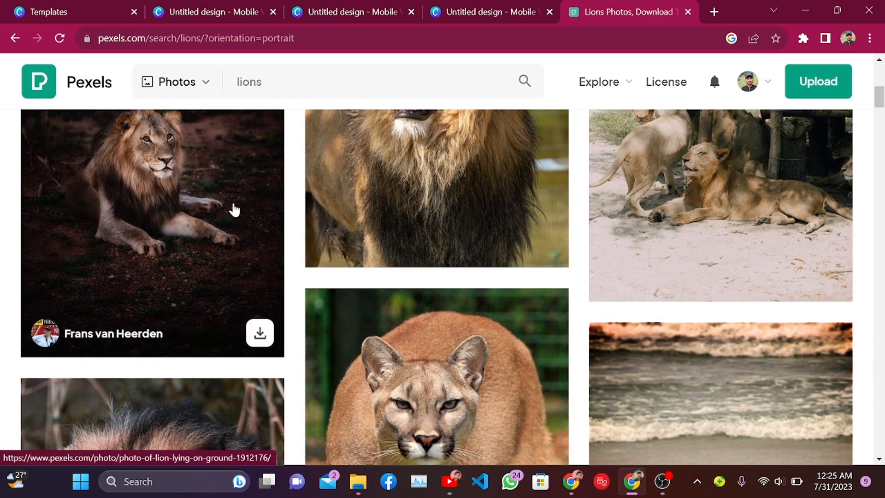
click(260, 336)
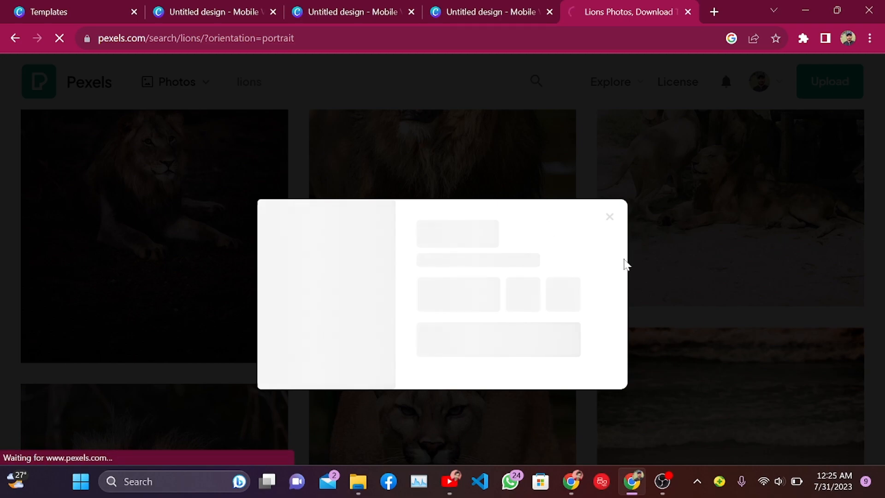
click(613, 209)
scroll(482, 262, up, 2)
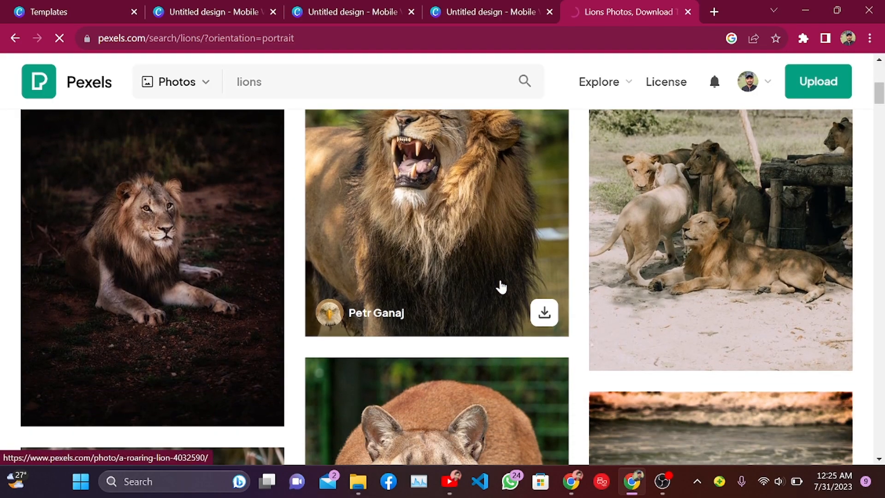
click(543, 312)
click(608, 212)
Download the black-and-white photo of two lions nuzzling and close the thank-you dialog
scroll(599, 230, down, 12)
scroll(521, 296, down, 3)
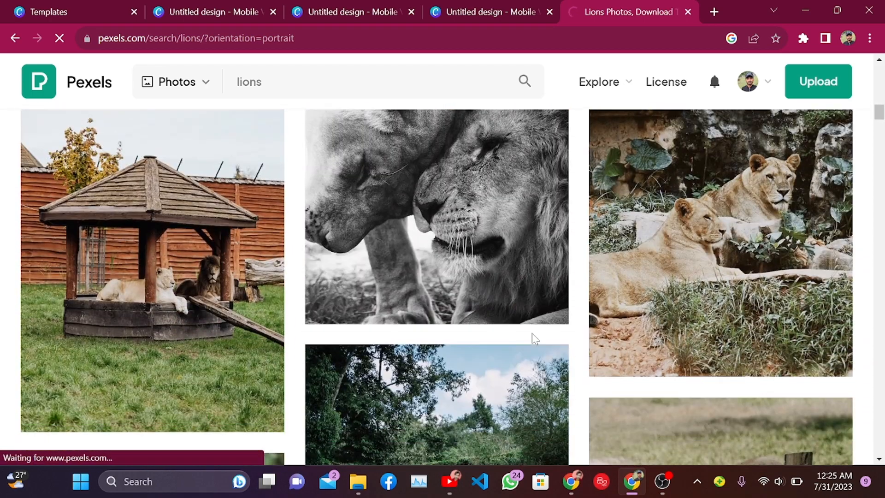
click(543, 300)
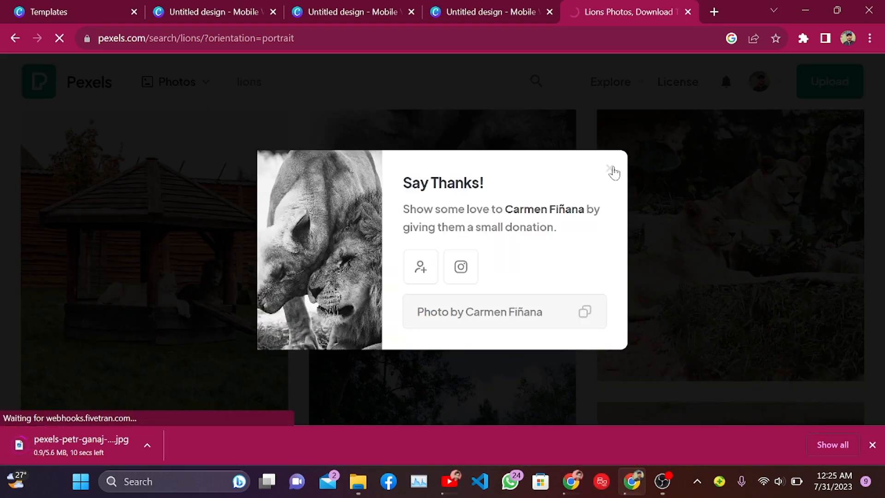
click(610, 170)
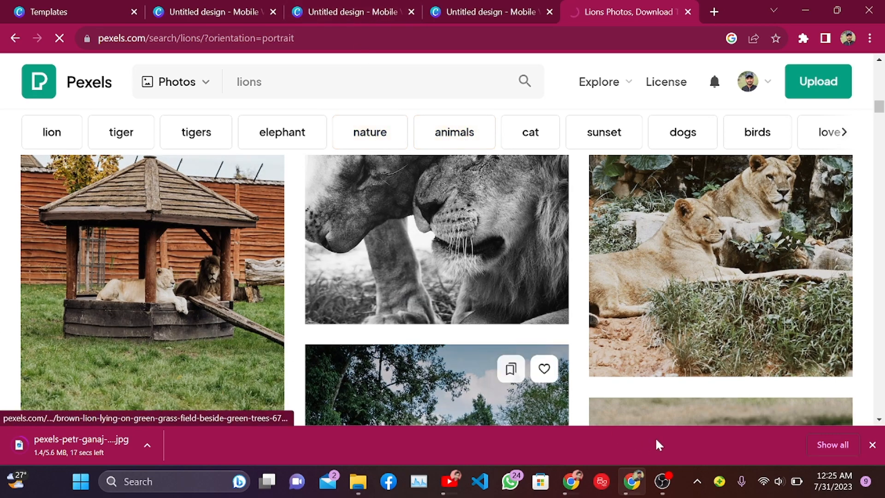
Switch to PlayHT to download the lion voice-over audio, and return to the blank Canva design's uploads
mouse_move(580, 482)
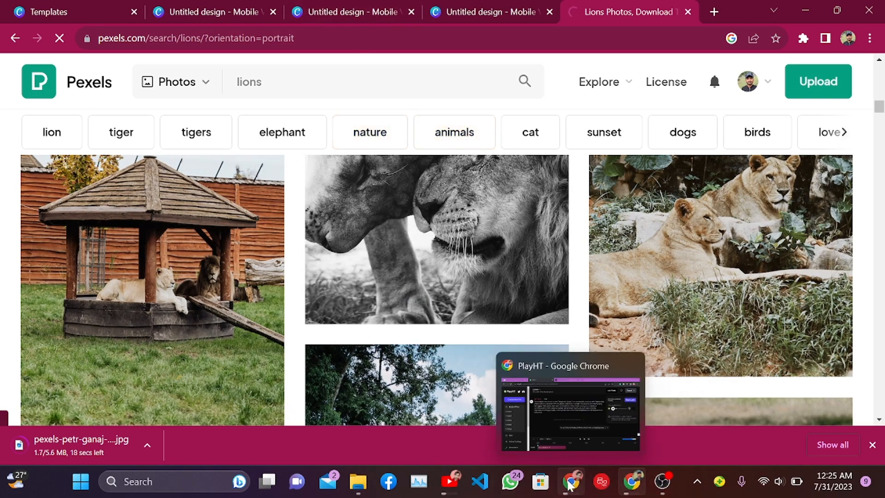
click(570, 483)
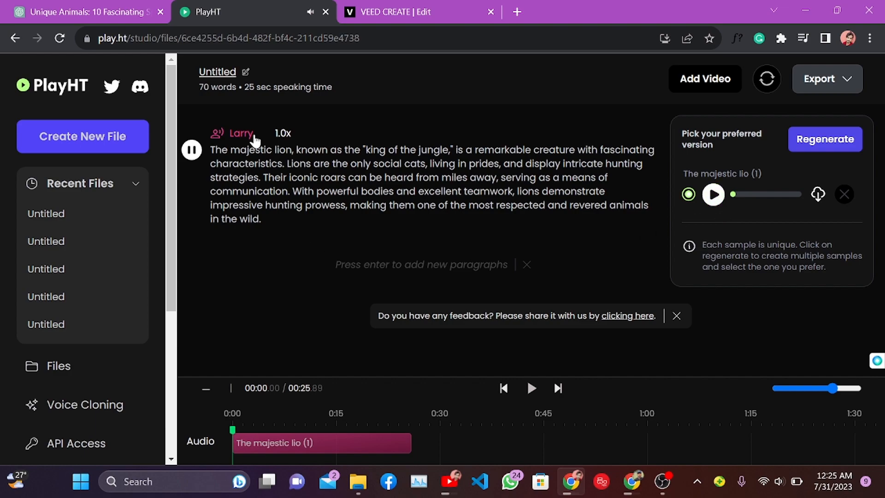
click(818, 194)
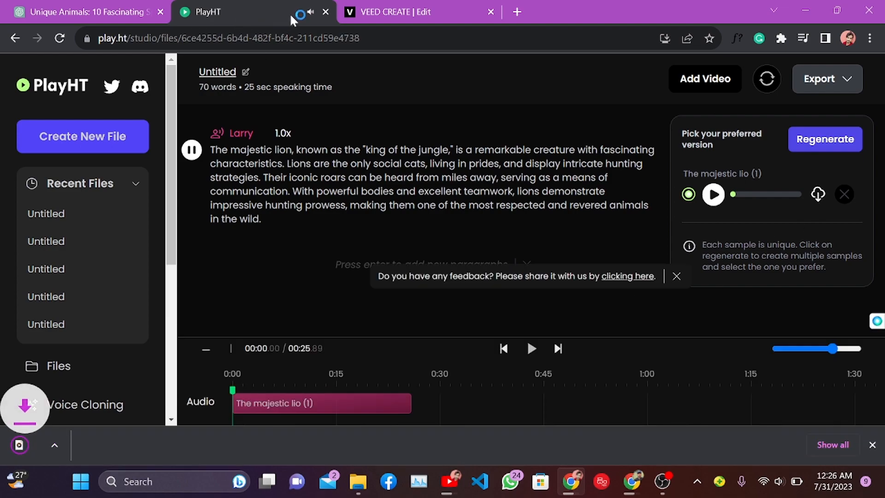
click(326, 12)
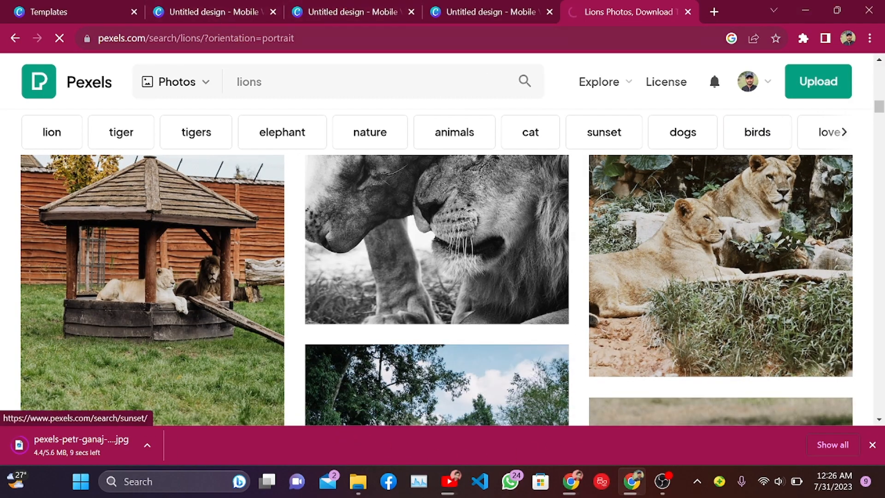
click(209, 6)
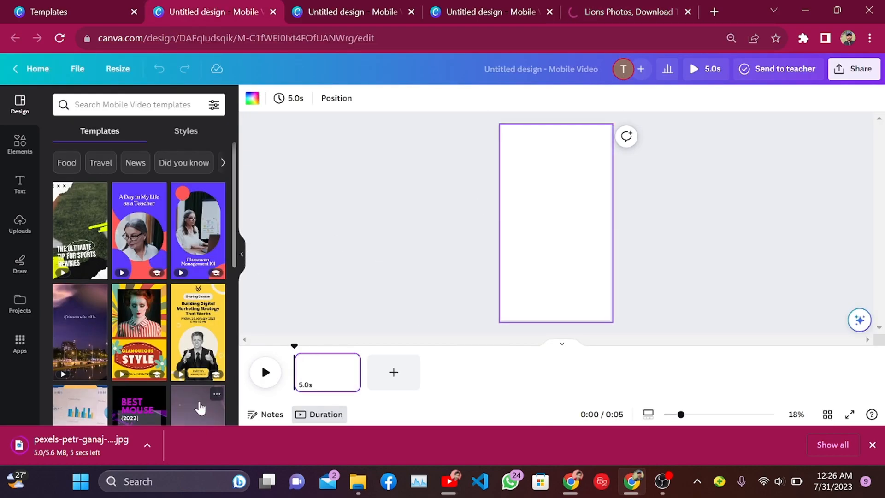
click(20, 223)
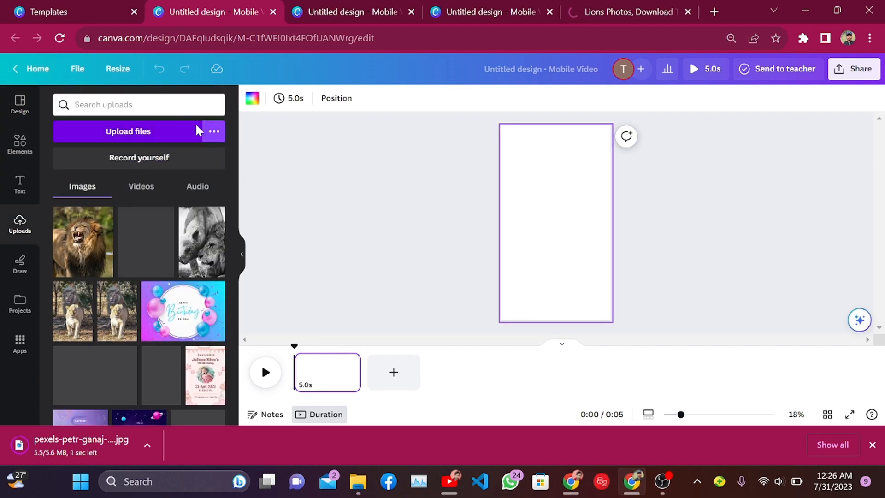
click(138, 132)
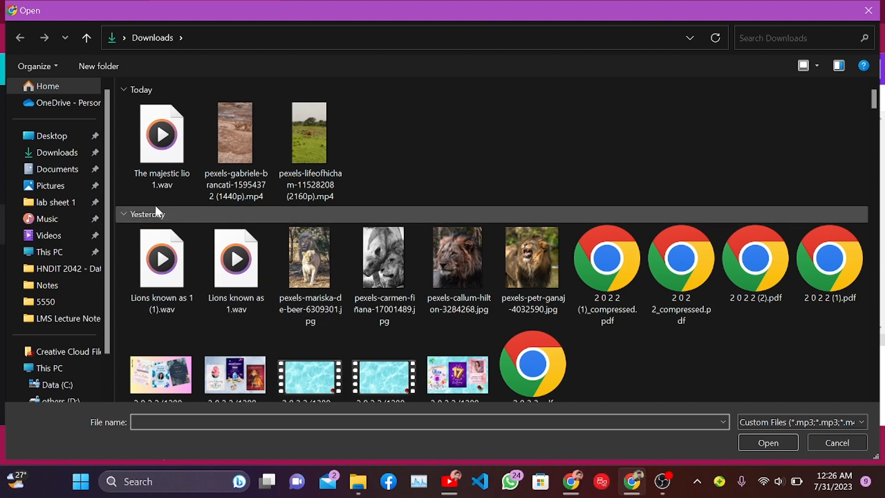
drag(557, 323, 303, 248)
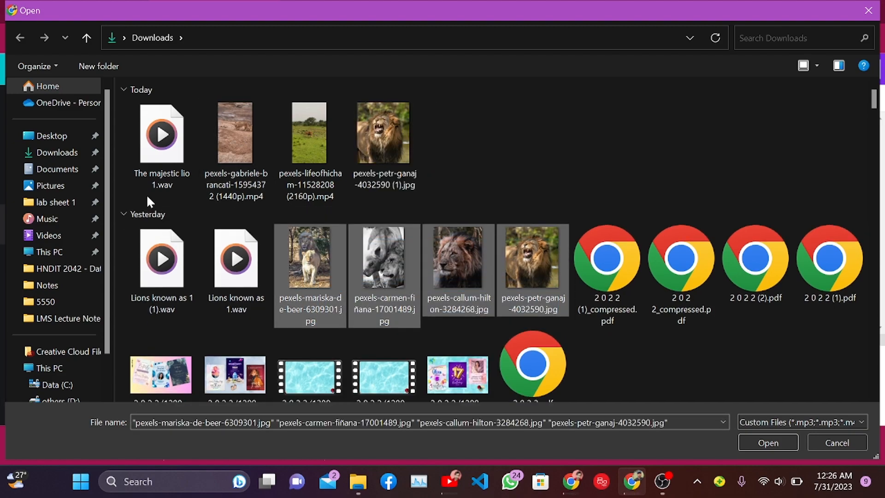
drag(203, 334, 146, 210)
click(151, 152)
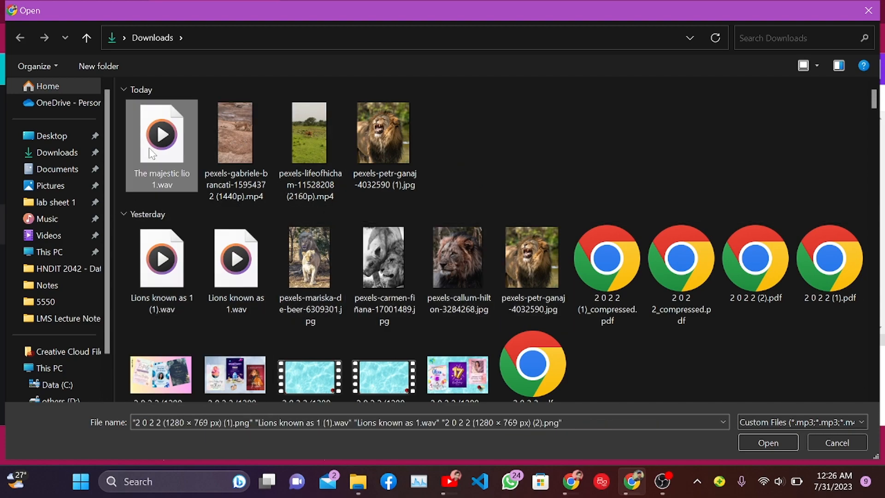
click(825, 441)
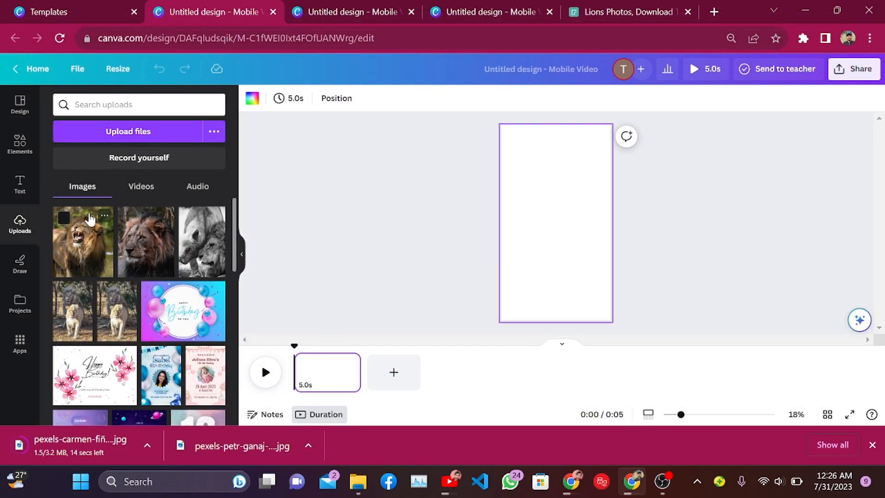
Place the uploaded roaring lion photo on the first page and enlarge it to cover the page
drag(114, 243, 534, 217)
drag(581, 177, 613, 114)
drag(563, 271, 564, 322)
Add four blank 5.0s pages after the roaring lion page
click(393, 372)
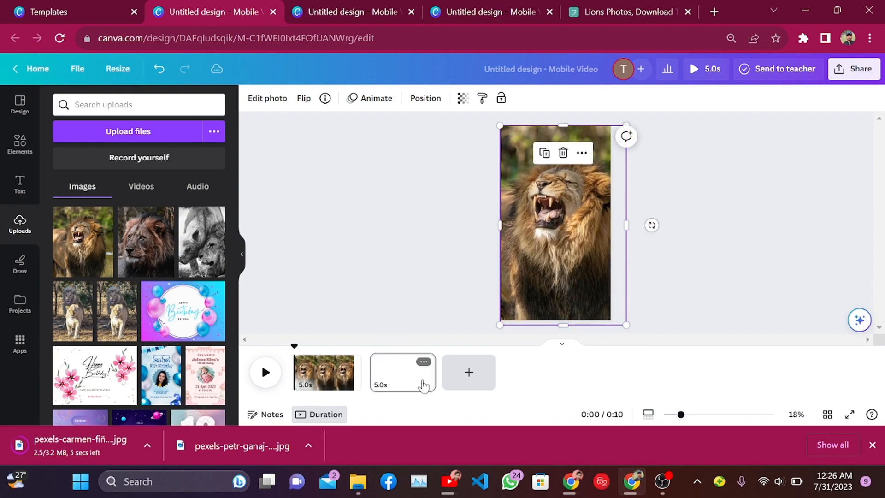
click(478, 375)
click(555, 374)
click(620, 372)
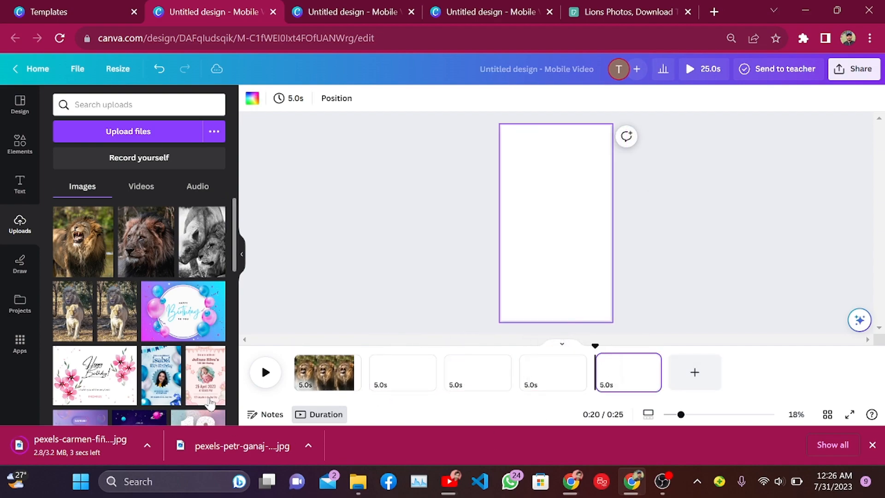
Add an uploaded "Lions known as 1" audio file to the video timeline
click(134, 186)
click(197, 186)
drag(124, 247, 521, 391)
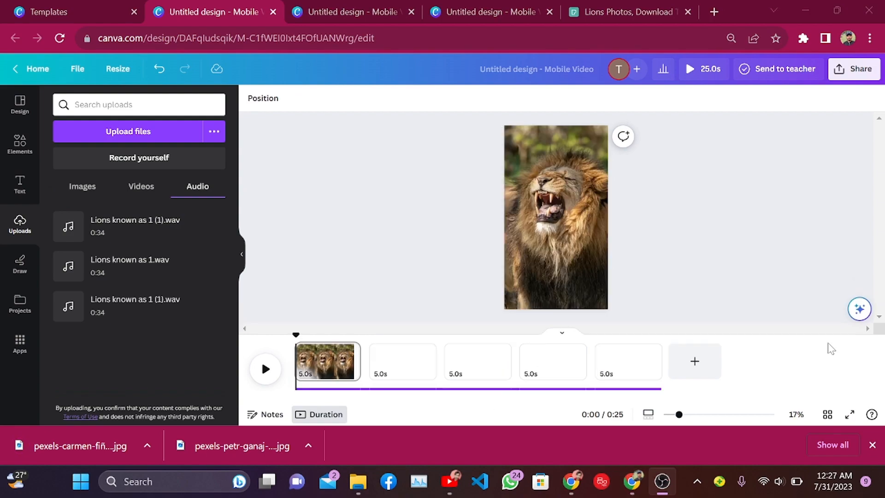
click(266, 169)
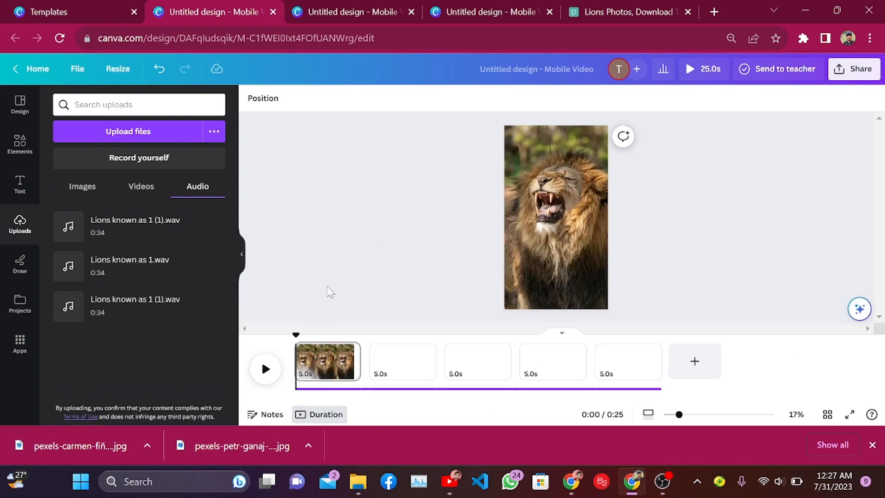
scroll(359, 296, down, 1)
scroll(369, 292, up, 1)
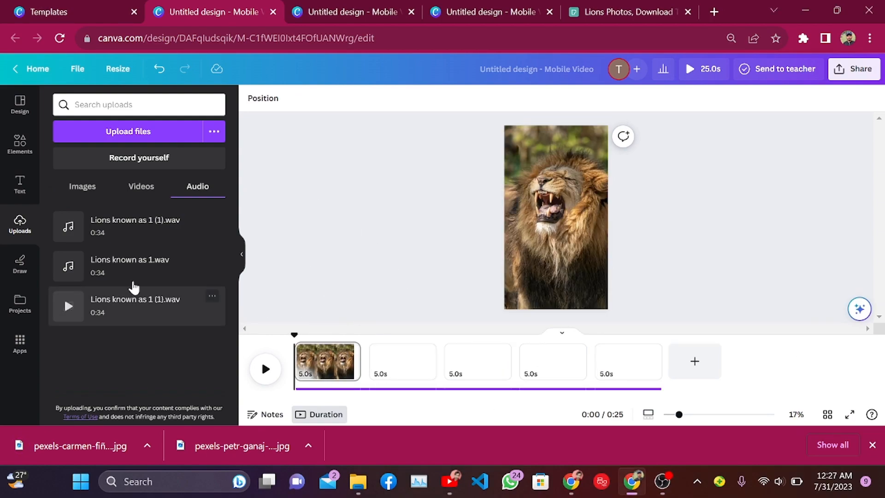
Fill the third page with the dark lion portrait and the fifth page with the black-and-white lions photo
click(79, 187)
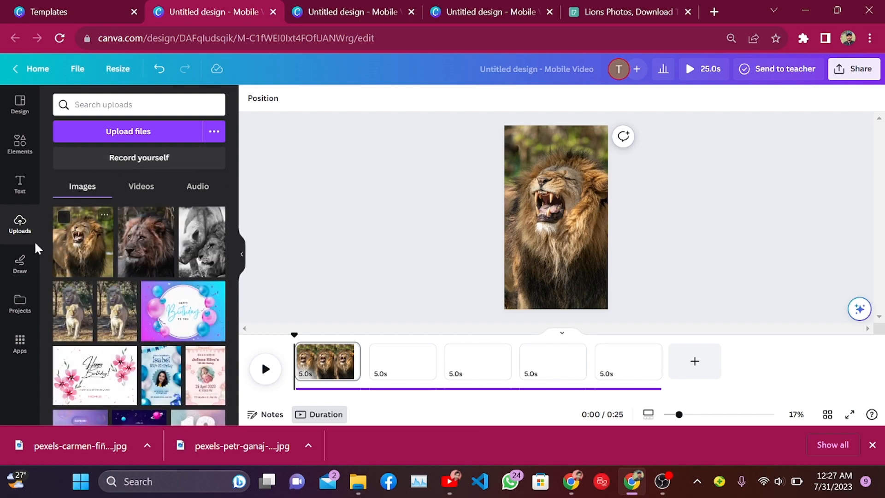
drag(161, 255, 494, 350)
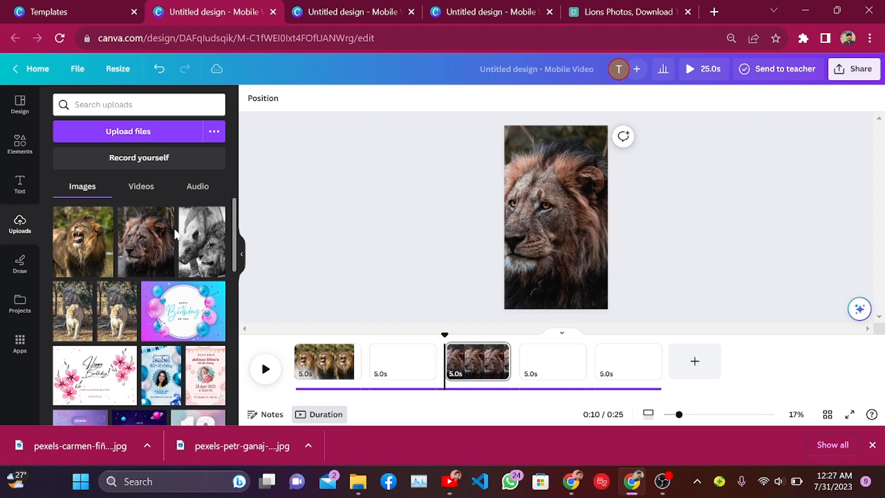
drag(209, 248, 628, 359)
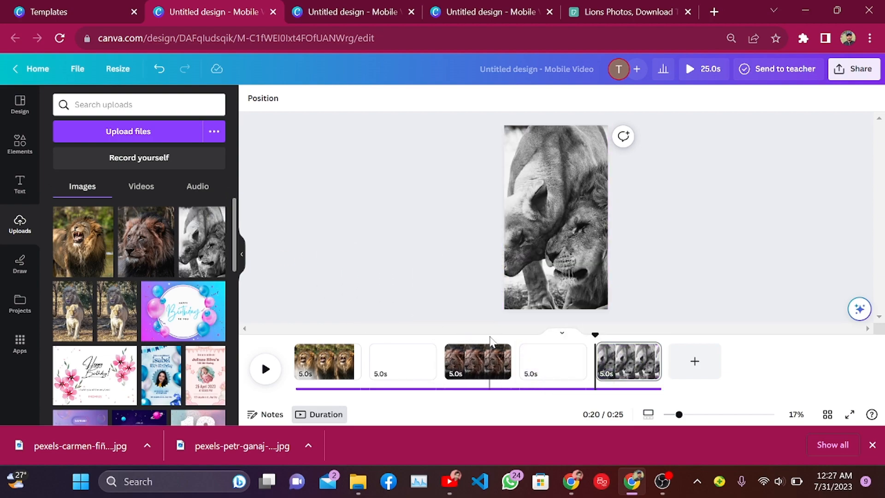
click(476, 362)
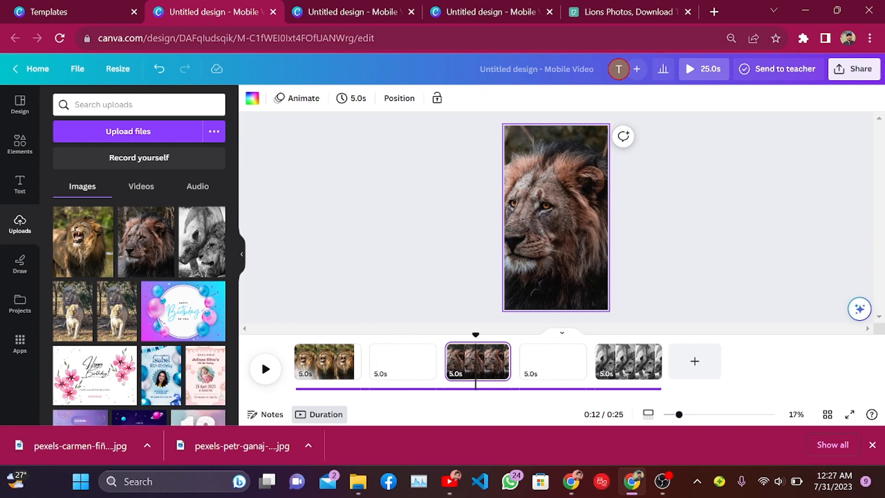
Switch to Pexels and change the search from photos to videos of "lions"
click(607, 11)
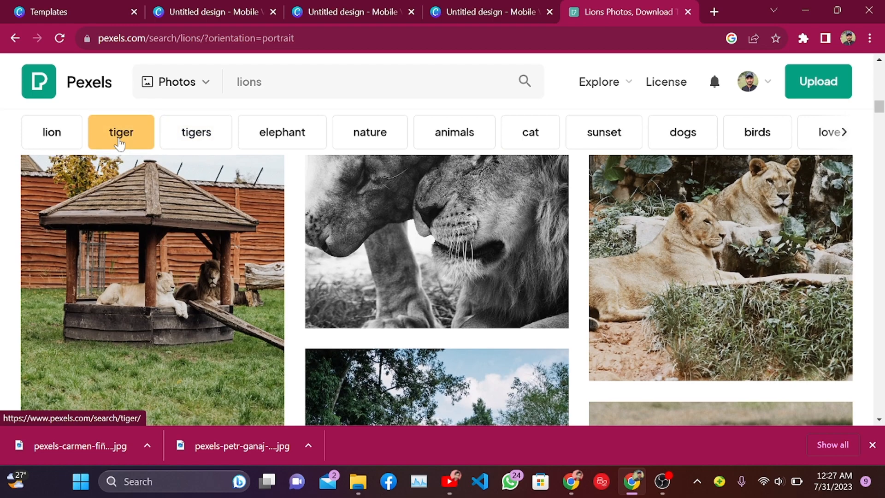
scroll(118, 135, up, 2)
click(198, 84)
click(189, 148)
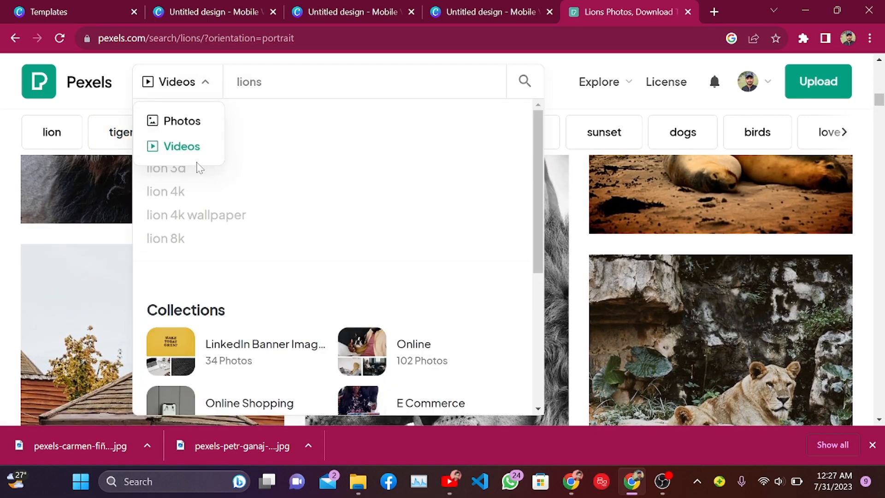
click(524, 81)
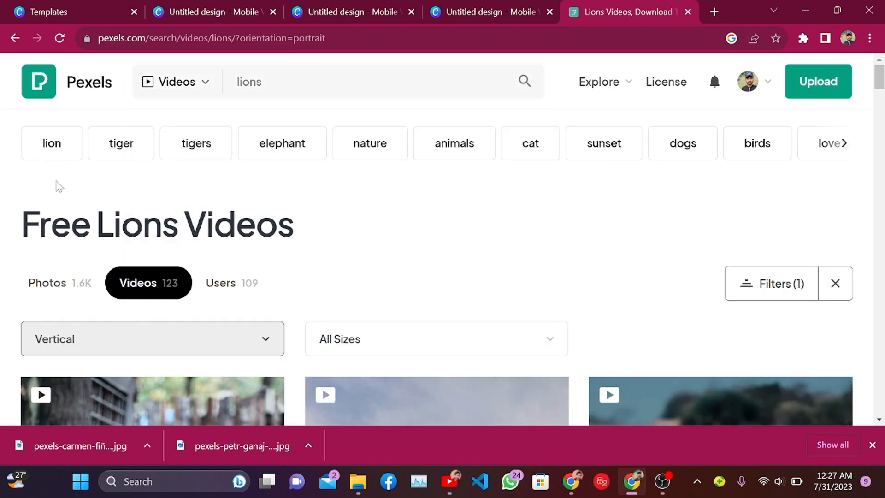
Download the vertical video of the lion cub on the wooden platform and return to the Canva design
scroll(312, 287, down, 10)
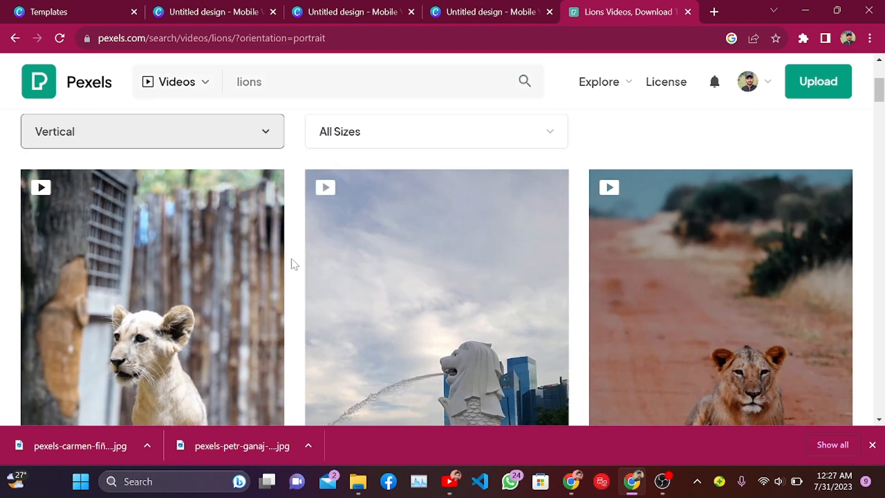
scroll(264, 328, down, 2)
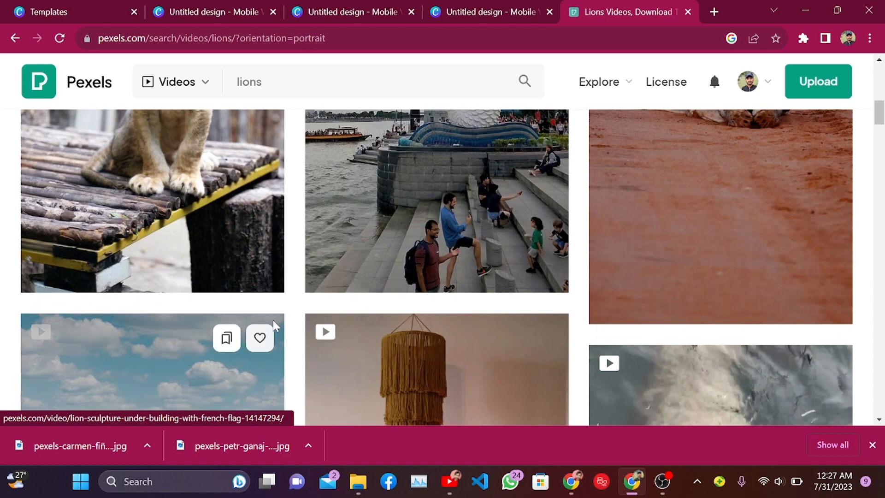
click(265, 274)
click(696, 267)
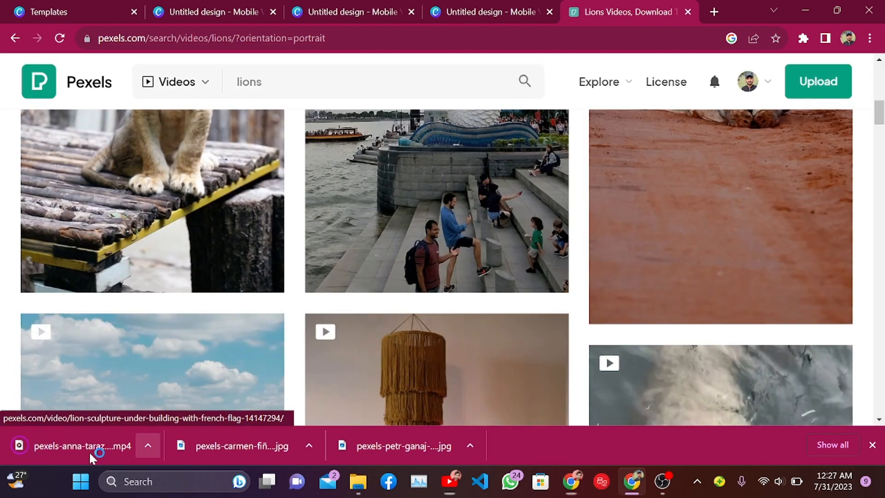
scroll(476, 211, down, 6)
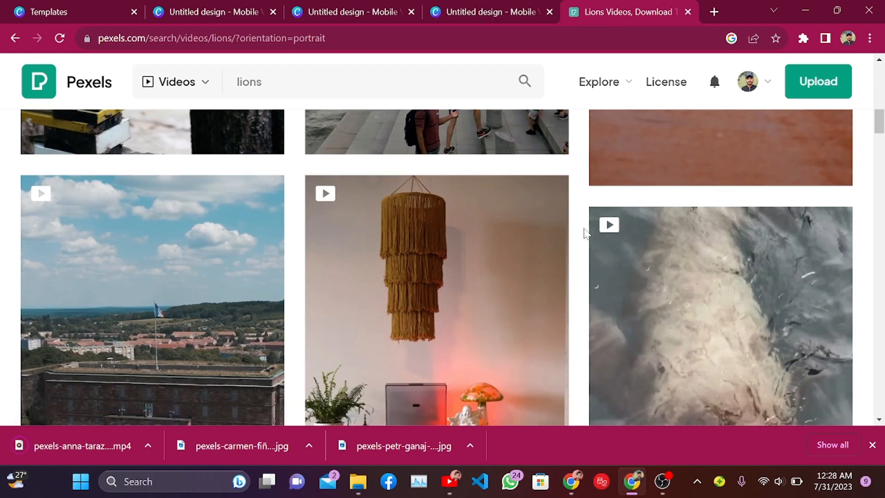
scroll(442, 208, up, 6)
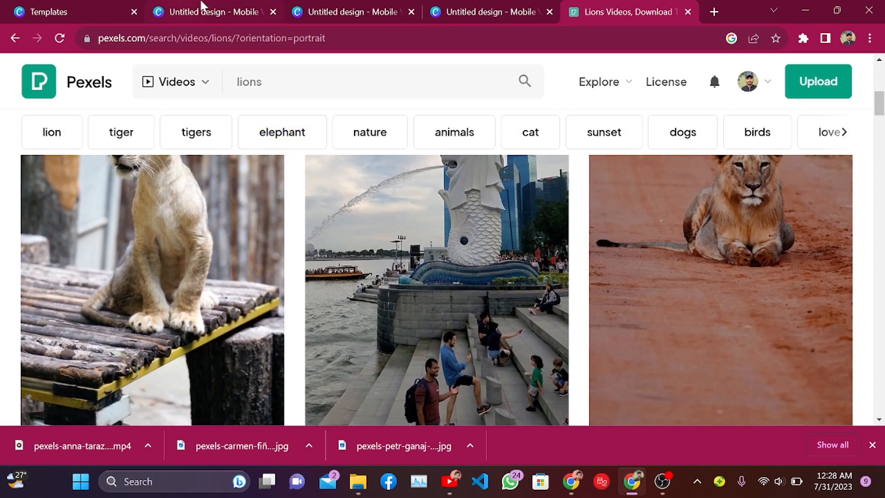
click(240, 6)
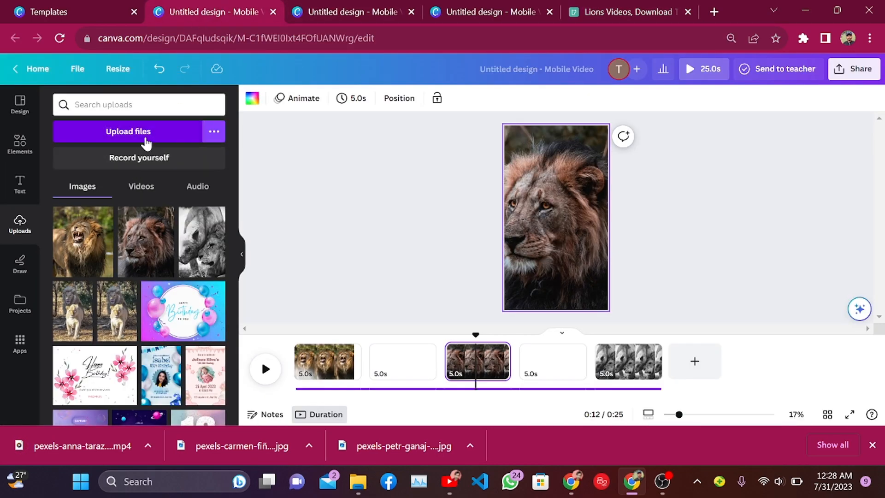
click(147, 140)
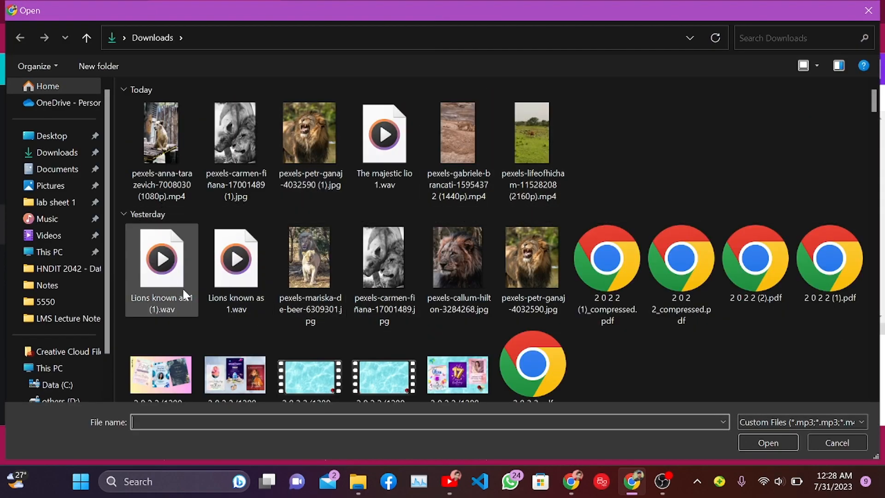
click(441, 121)
ctrl+click(533, 121)
click(850, 440)
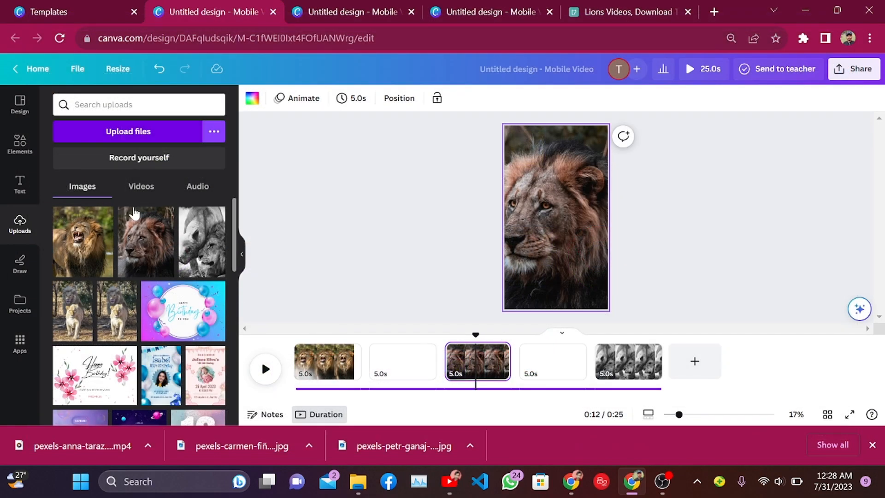
Fill the second page with the 6.8s green field lion video and the fourth page with the 46.4s rocky ground lion video
click(138, 188)
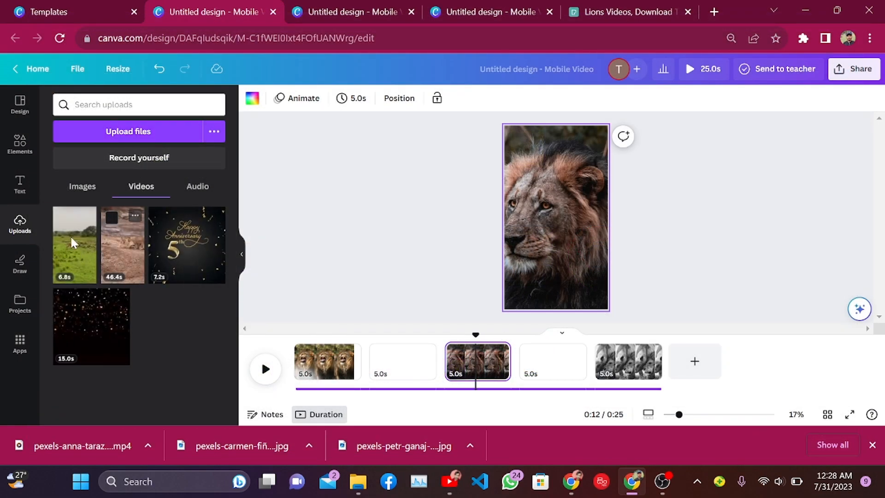
drag(103, 258, 404, 368)
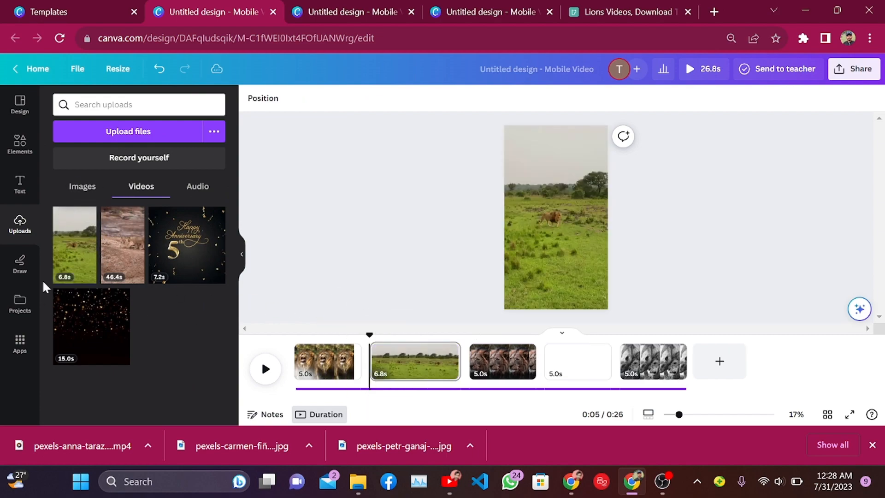
drag(123, 247, 583, 356)
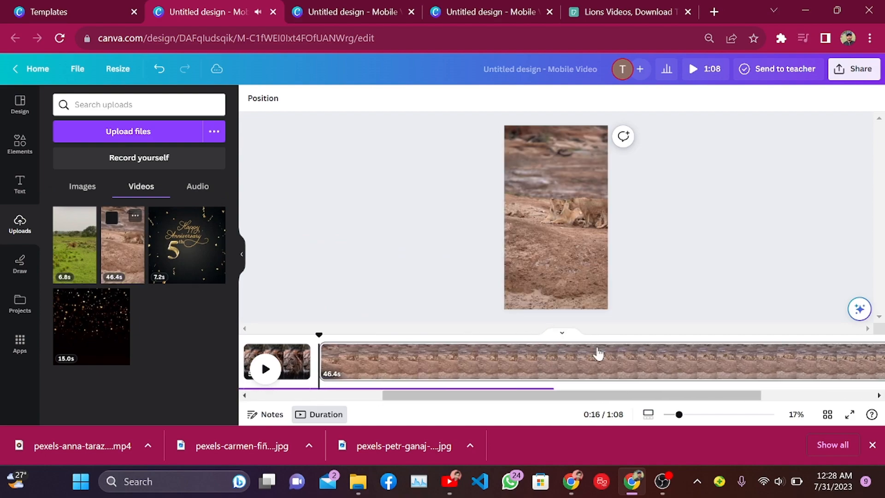
Trim the end of the rocky ground lion video on the fourth page to shorten the clip to 0.1s
drag(559, 397, 656, 398)
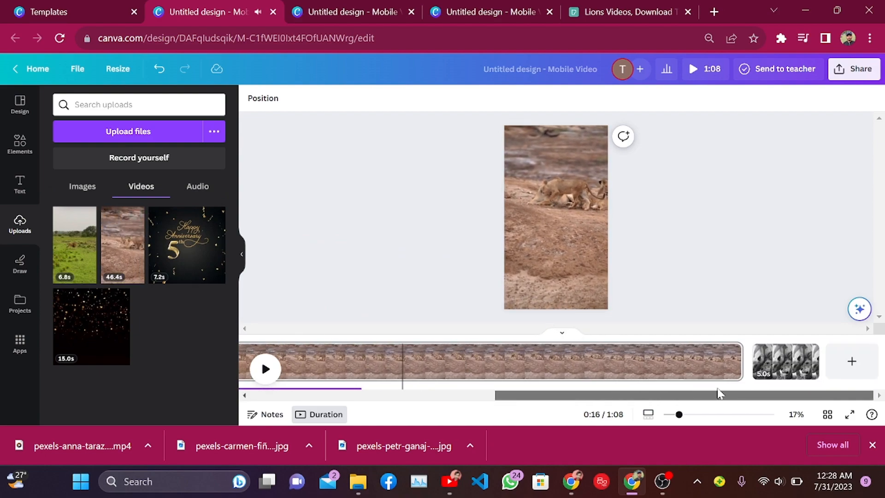
click(713, 362)
drag(737, 361, 326, 361)
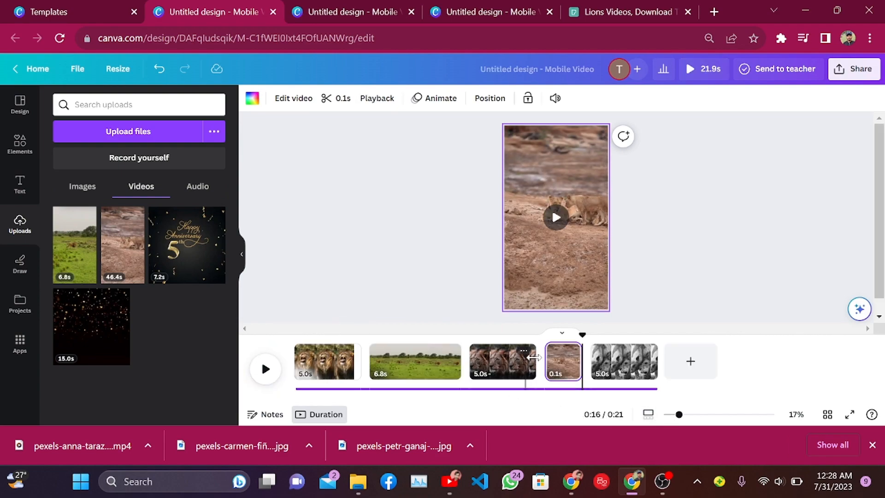
Play the lion design from its first page to preview the whole video
scroll(730, 294, down, 1)
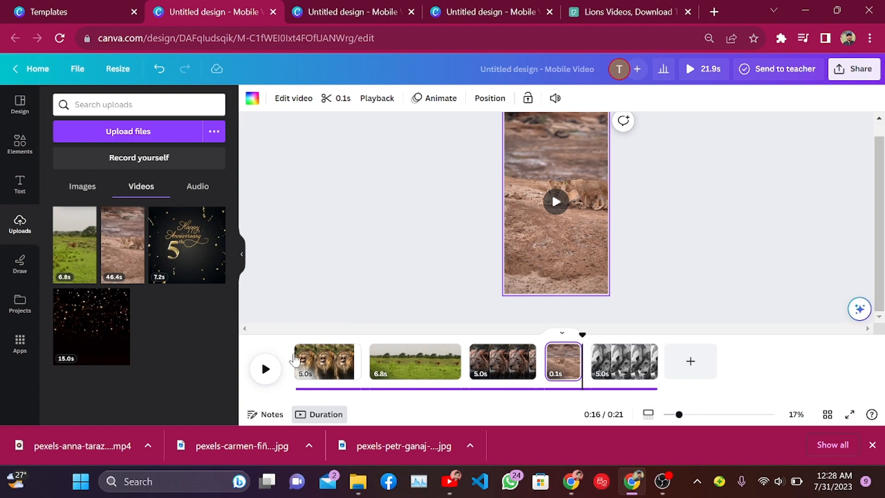
click(297, 355)
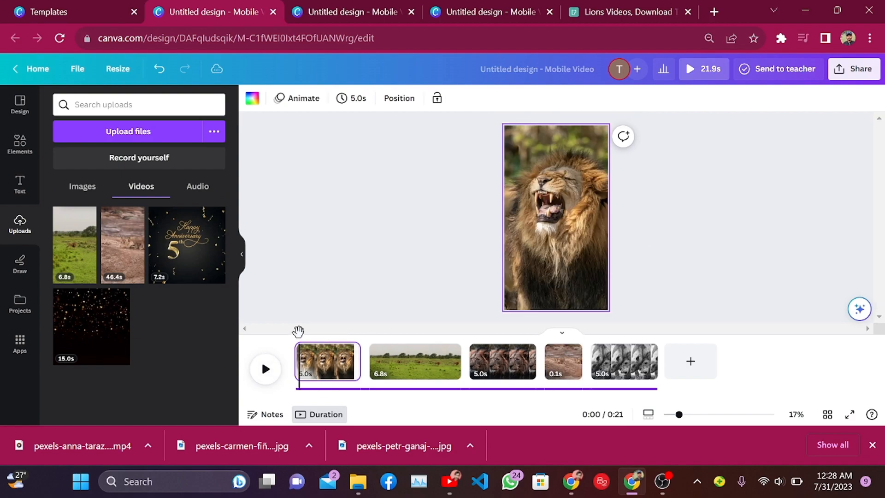
click(266, 369)
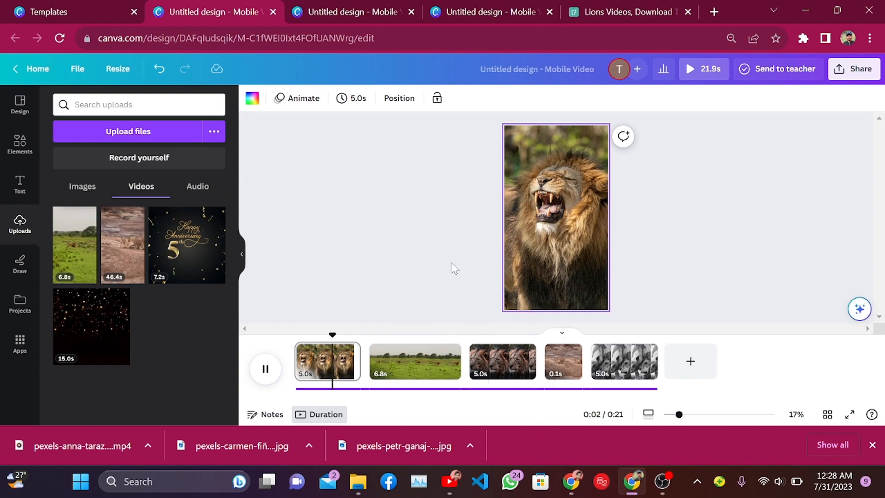
Mute the green field lion video on the second page
click(424, 368)
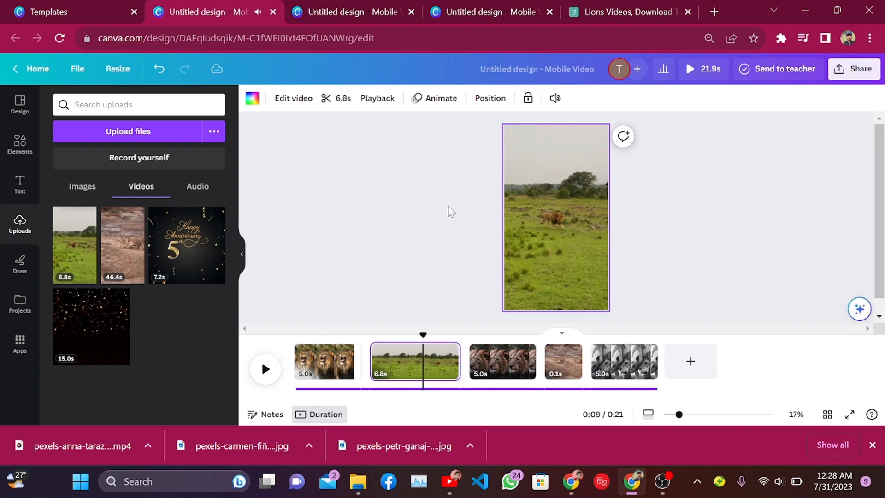
click(555, 99)
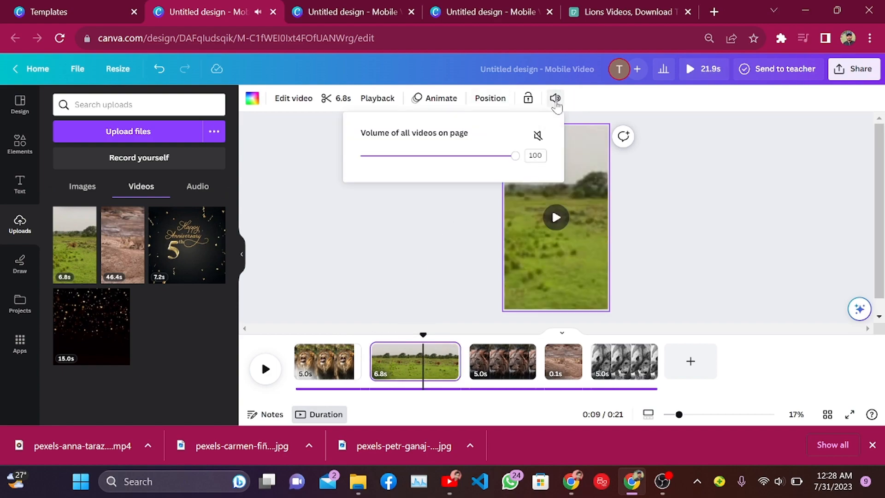
click(537, 135)
click(418, 218)
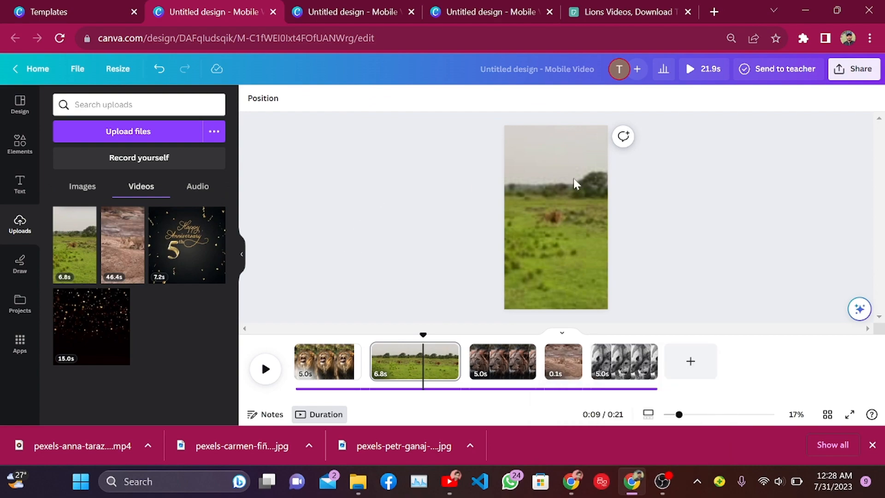
Download all pages of the design as an MP4 video
click(854, 69)
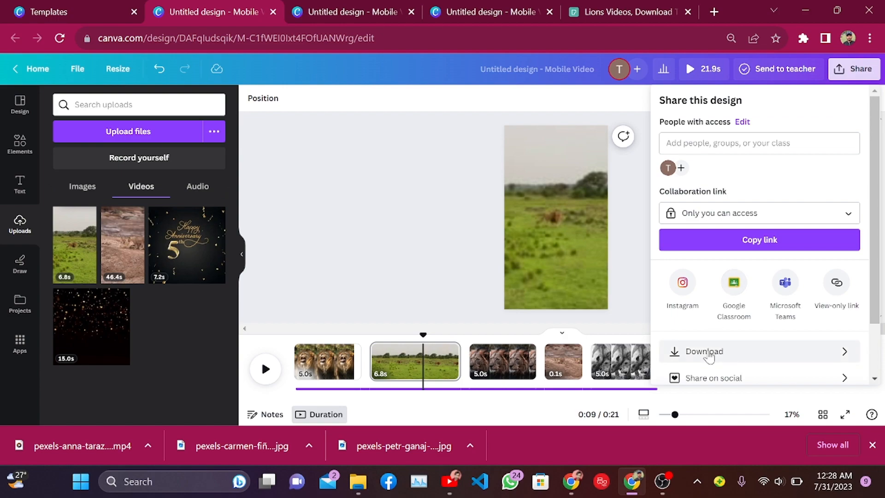
click(708, 352)
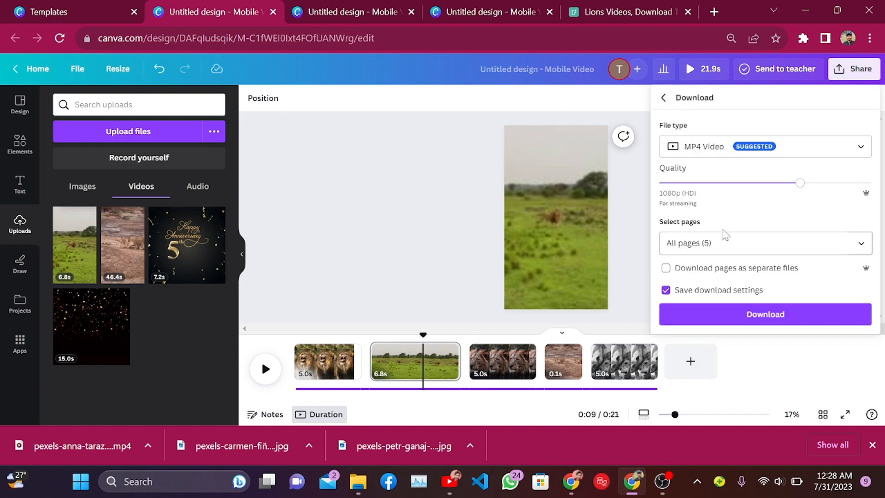
click(748, 324)
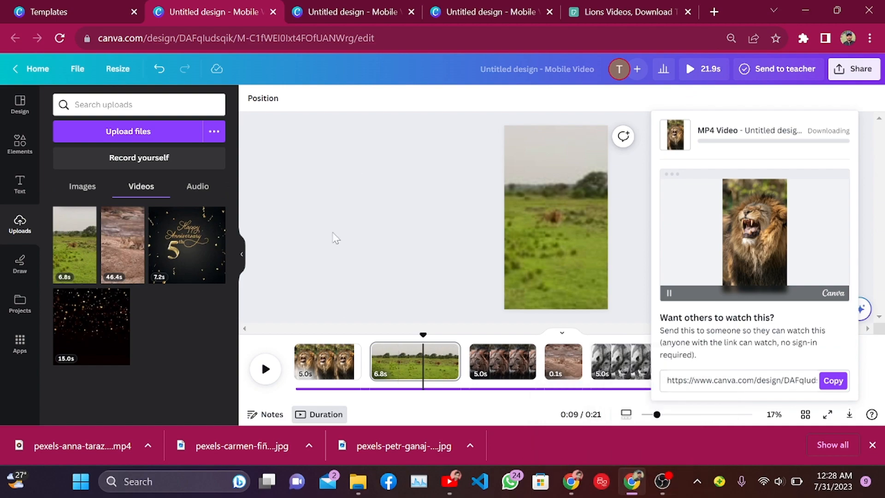
click(465, 258)
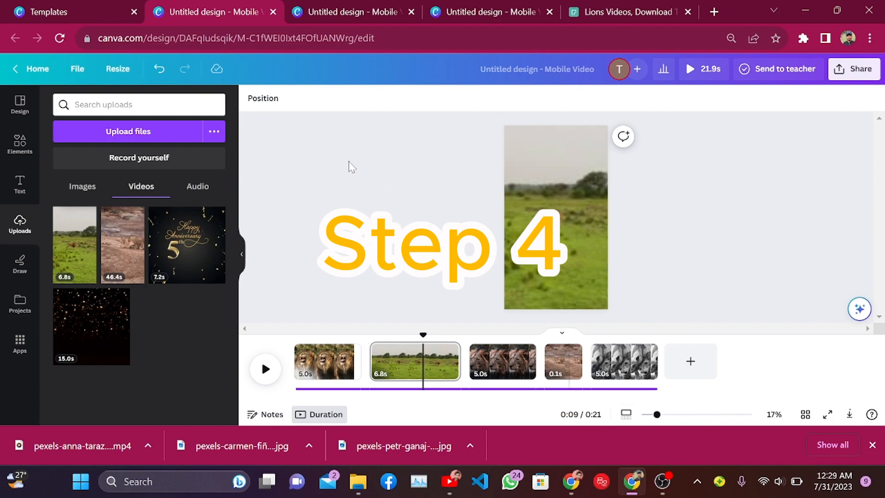
Switch to VEED and upload Untitled design.mp4 from the Downloads folder into the new project
click(664, 490)
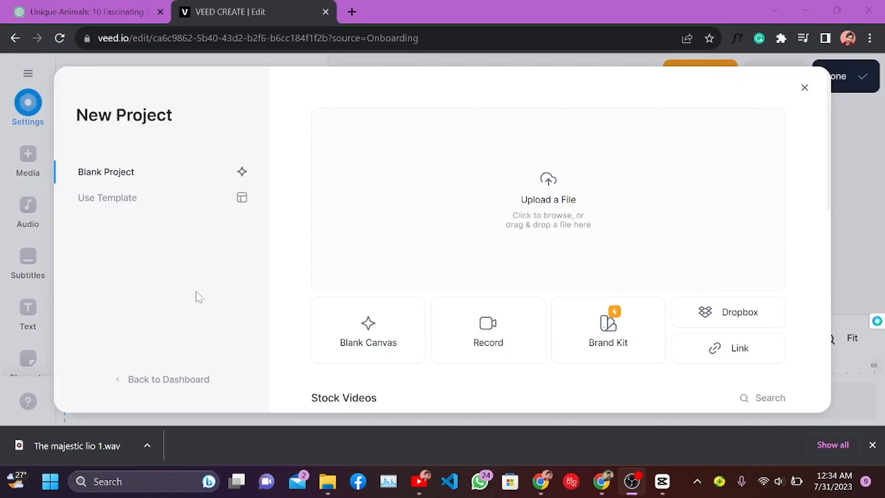
click(198, 296)
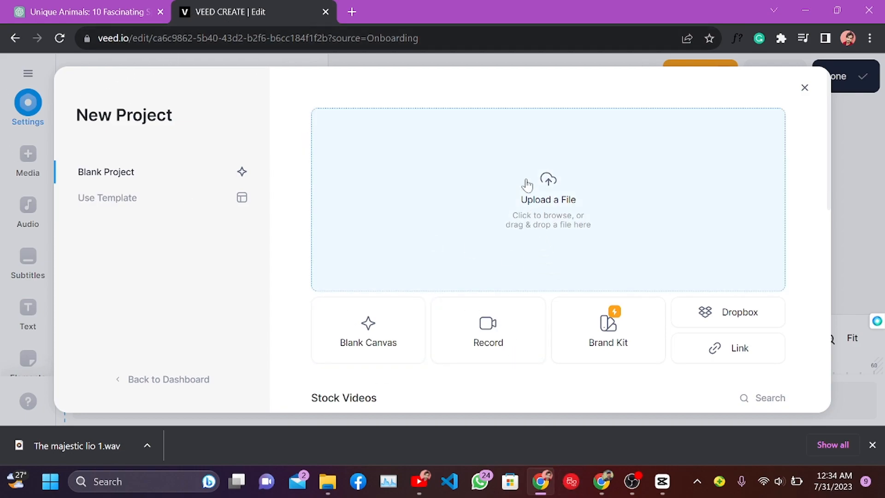
mouse_move(601, 483)
mouse_move(328, 481)
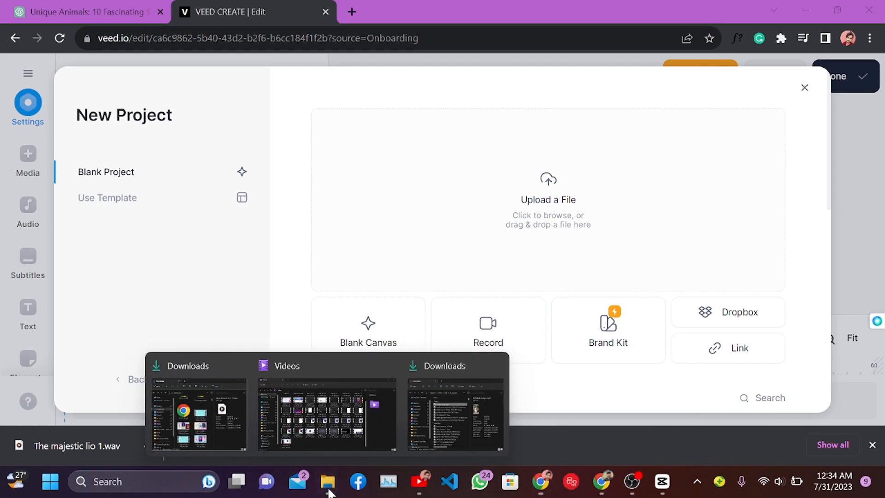
click(217, 439)
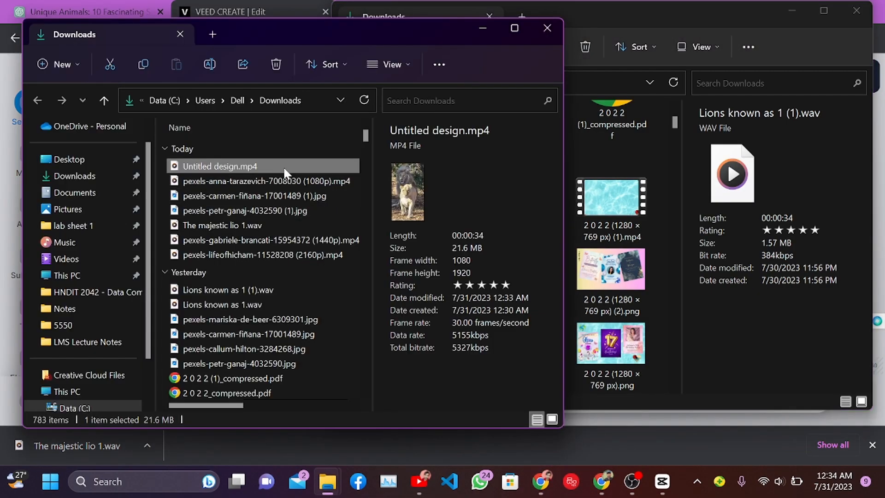
click(870, 16)
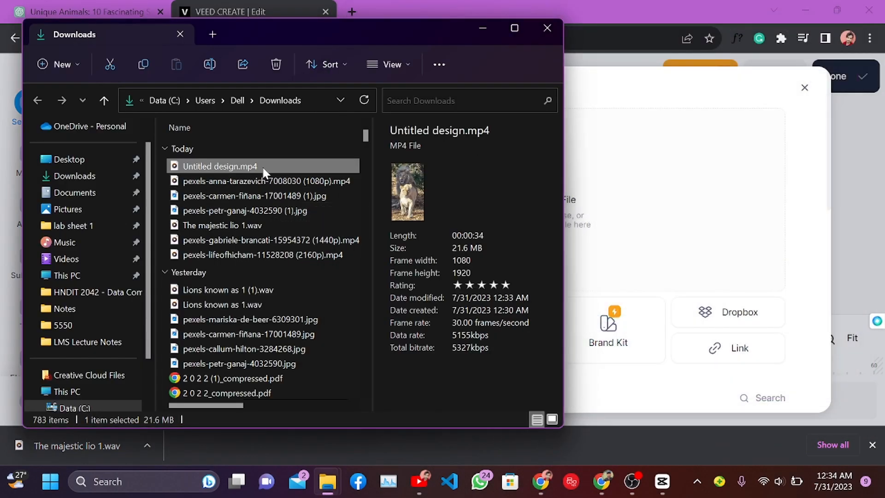
drag(616, 185, 591, 170)
drag(556, 254, 517, 231)
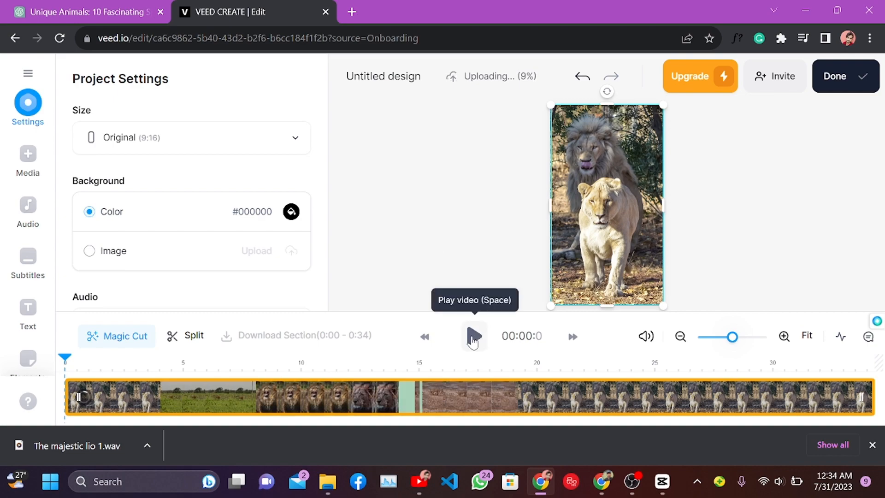
Create subtitles for the lion video by automatic transcription with English as the spoken language
click(37, 261)
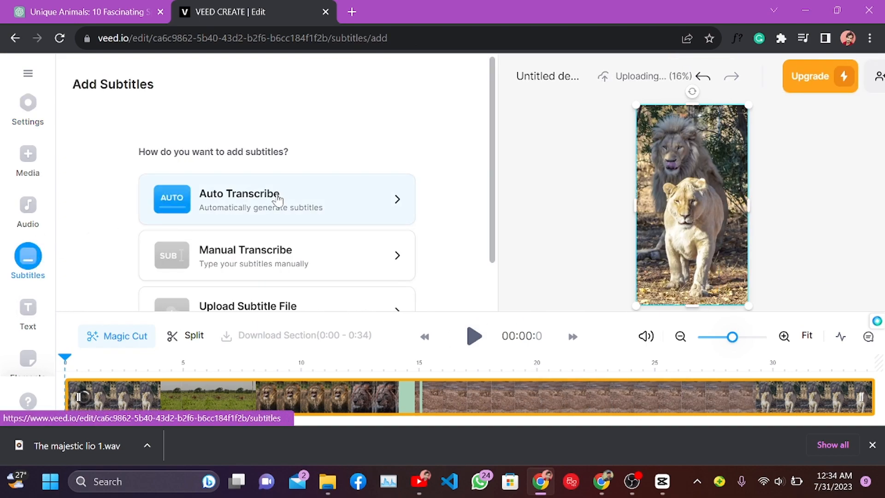
click(278, 199)
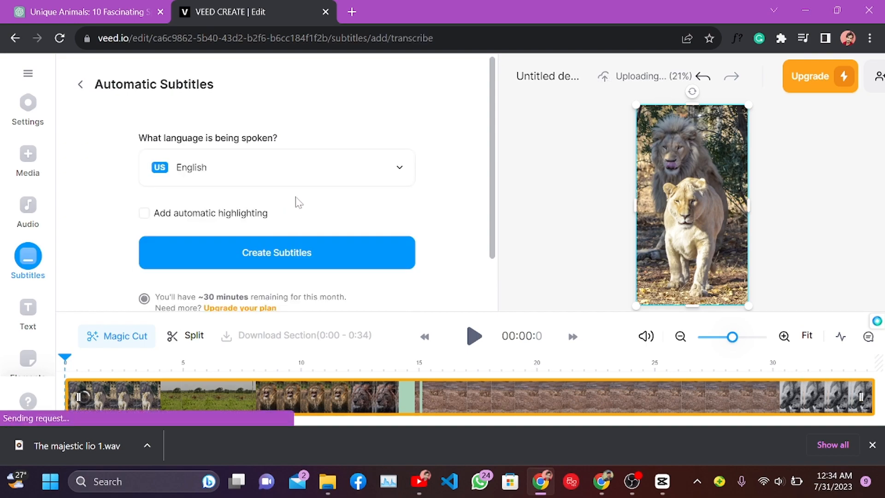
click(236, 255)
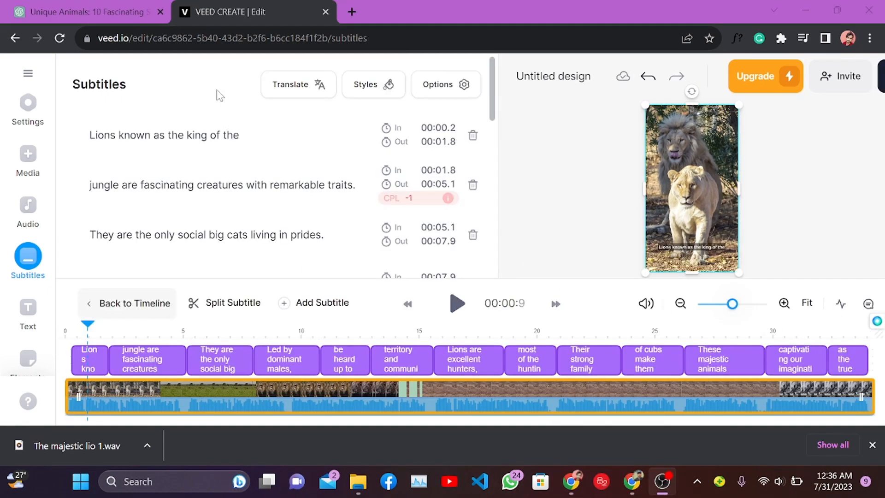
Try the Computer preset style on the subtitles and play the video to check it
click(220, 105)
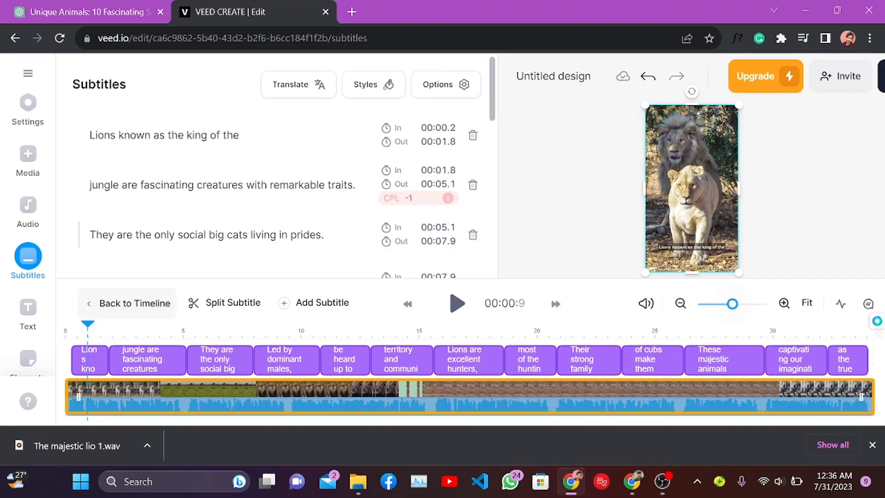
click(378, 90)
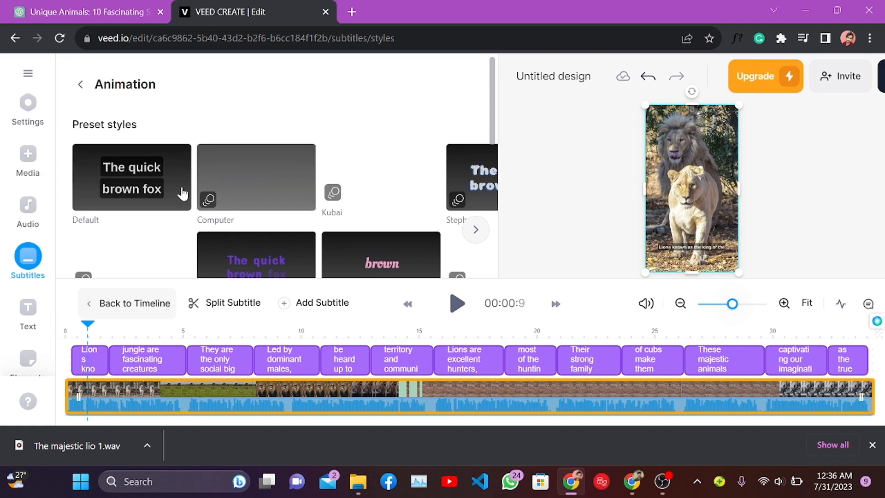
click(252, 166)
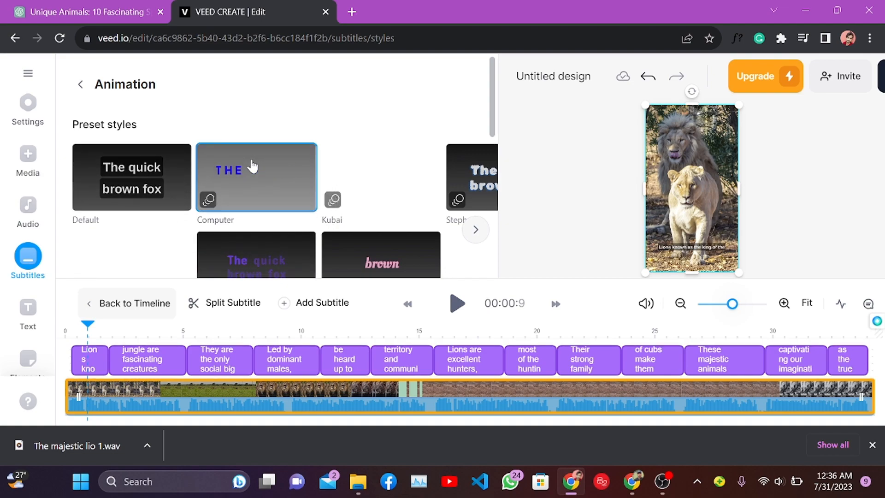
click(459, 308)
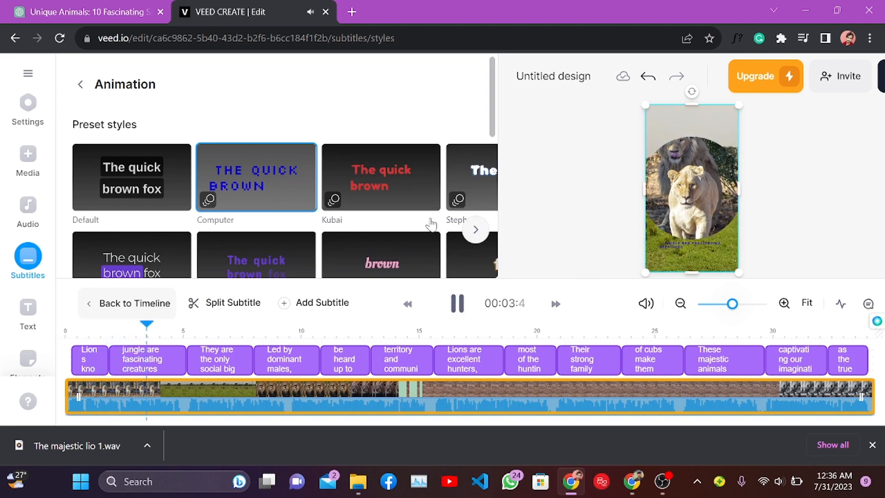
Set the subtitles to the Default preset style and return to the subtitle list
click(110, 182)
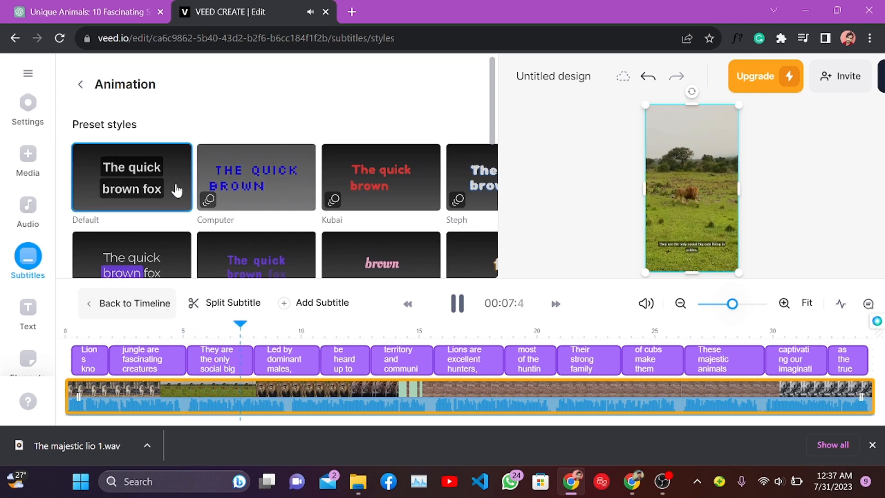
scroll(217, 143, down, 2)
click(153, 129)
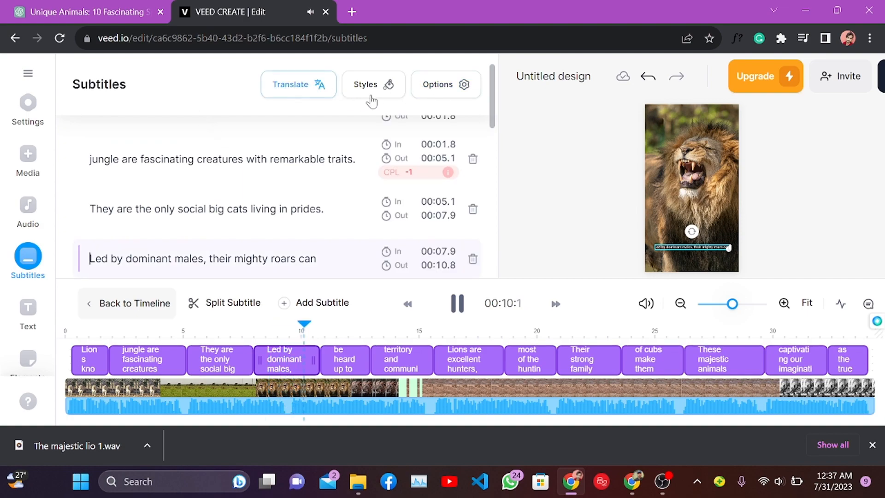
scroll(402, 216, down, 10)
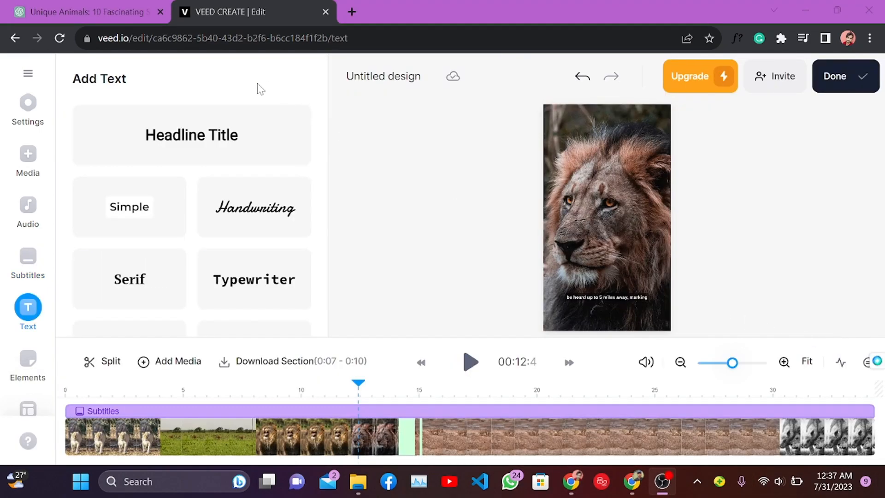
Export the subtitled lion video from the VEED editor
click(192, 76)
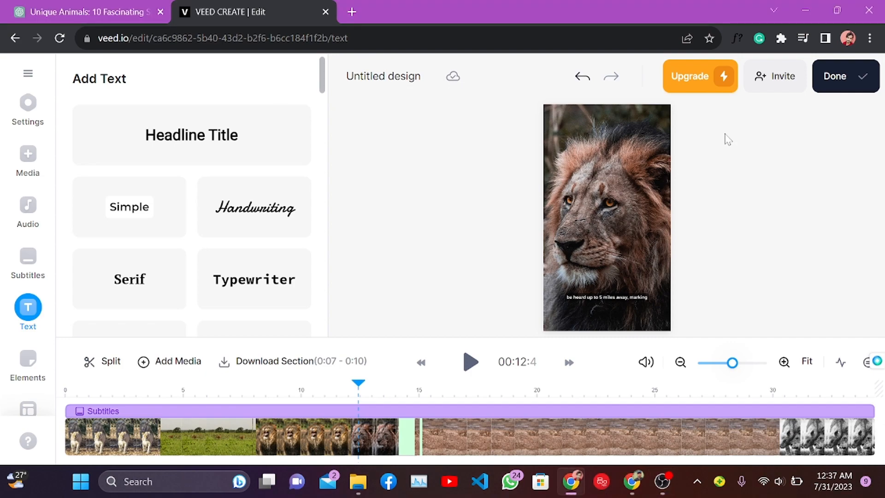
click(865, 88)
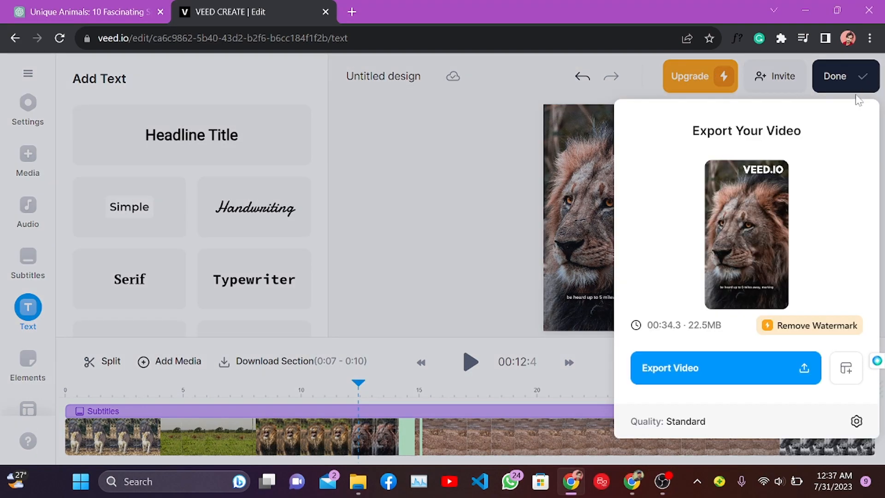
click(739, 376)
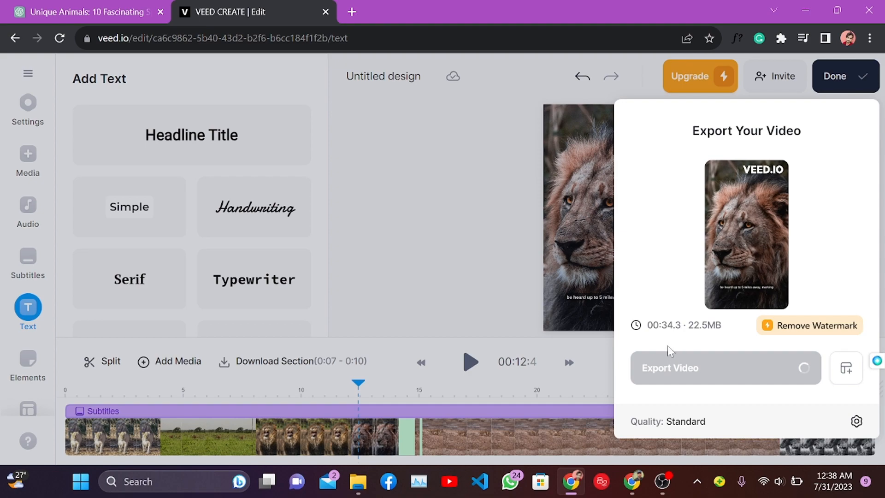
mouse_move(661, 493)
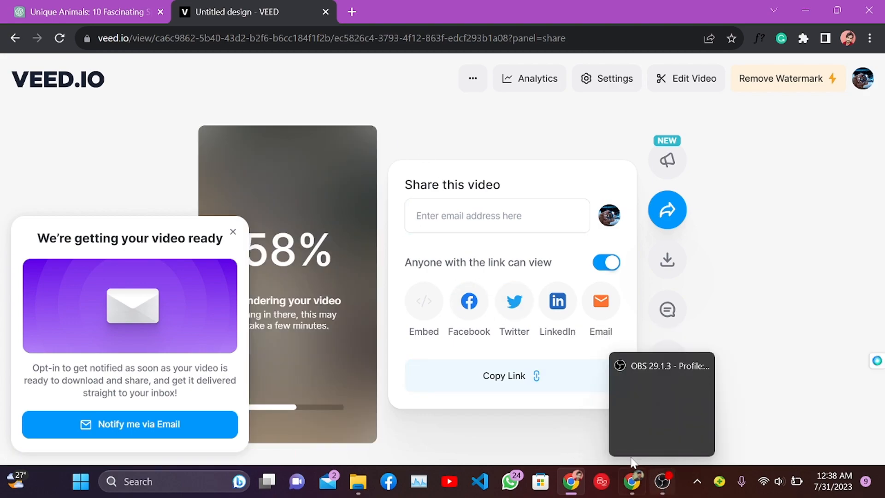
click(667, 480)
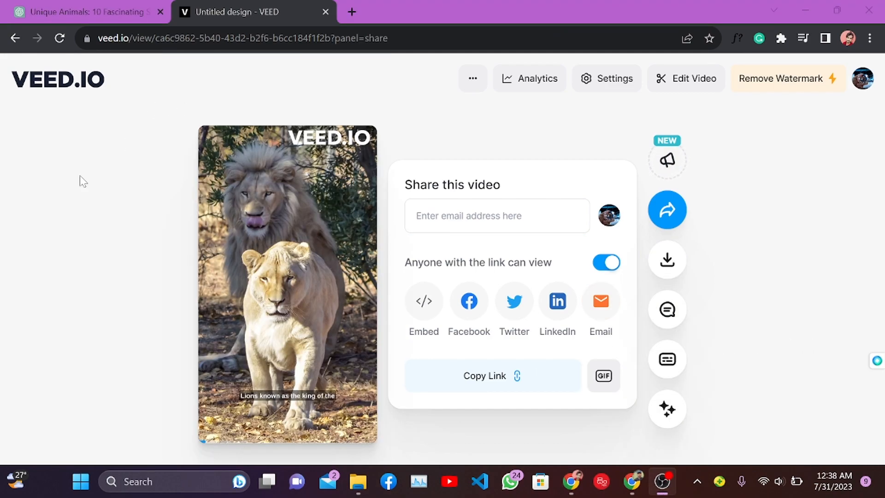
Play the exported video in full screen and raise the sound volume
click(68, 248)
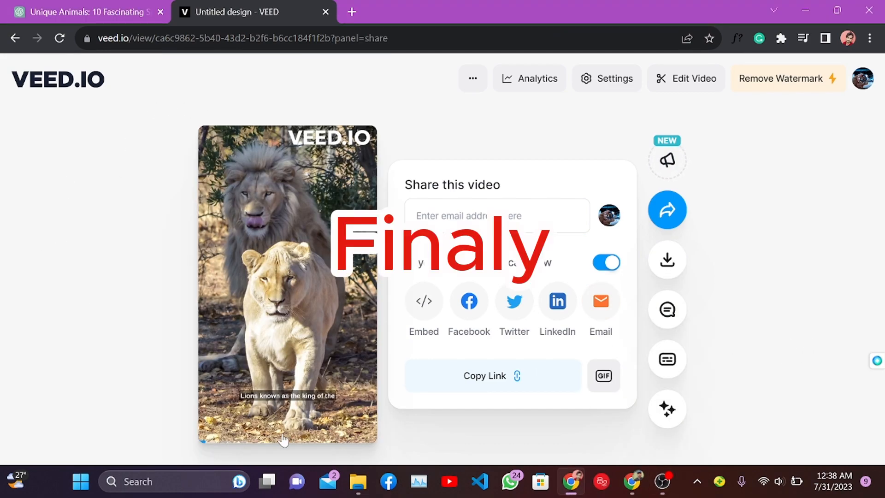
mouse_move(340, 423)
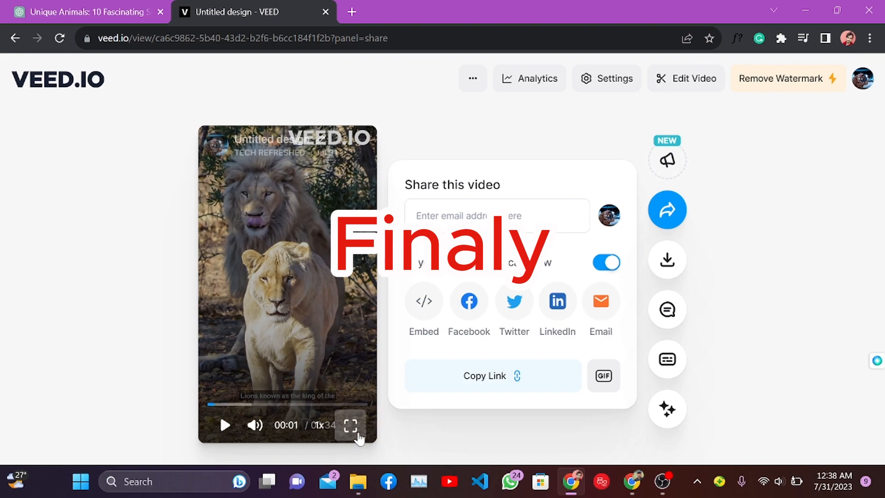
click(351, 427)
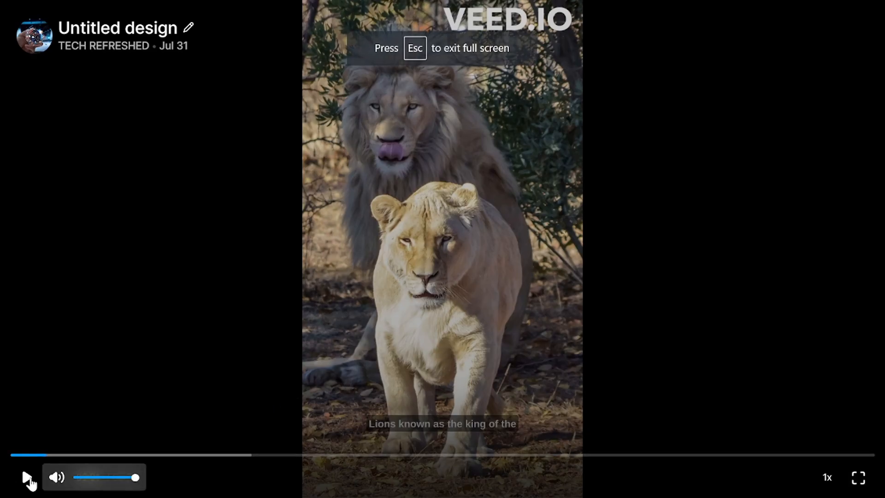
click(27, 477)
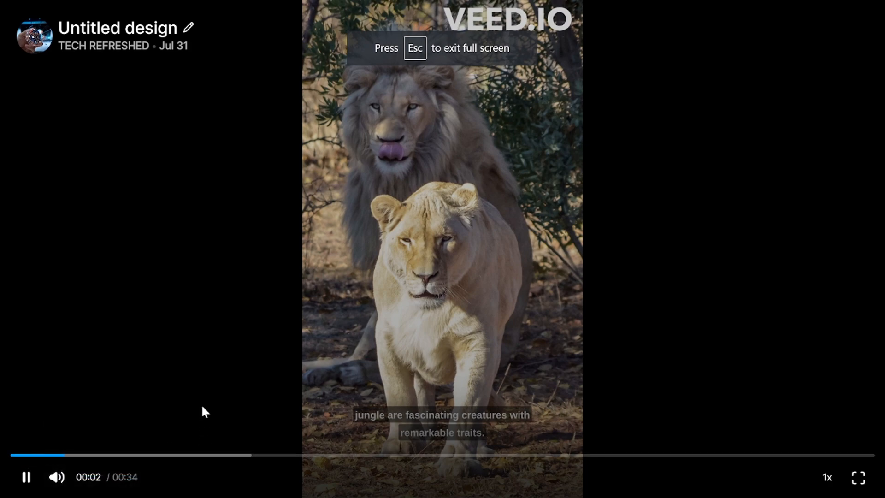
mouse_move(70, 478)
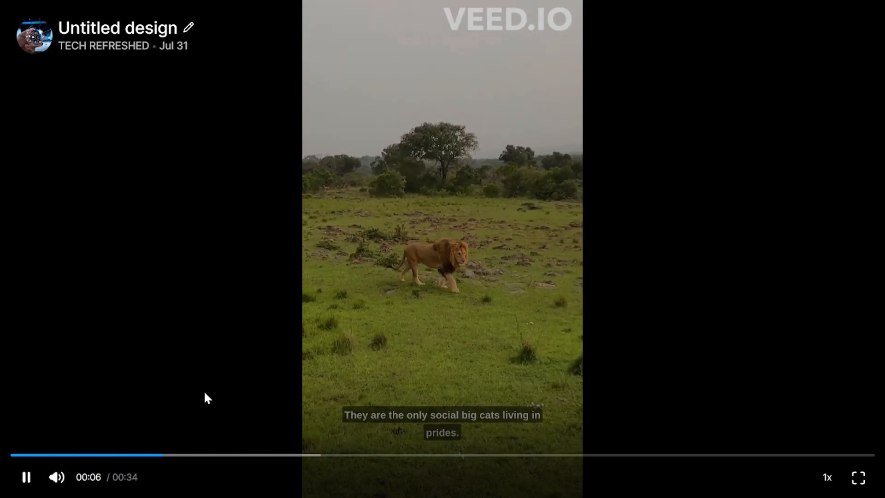
key(XF86AudioRaiseVolume)
key(XF86AudioRaiseVolume)
key(XF86AudioRaiseVolume)
key(XF86AudioRaiseVolume)
key(XF86AudioRaiseVolume)
key(XF86AudioRaiseVolume)
key(XF86AudioRaiseVolume)
key(XF86AudioRaiseVolume)
key(XF86AudioRaiseVolume)
key(XF86AudioRaiseVolume)
key(XF86AudioRaiseVolume)
key(XF86AudioRaiseVolume)
key(XF86AudioRaiseVolume)
key(XF86AudioRaiseVolume)
key(XF86AudioRaiseVolume)
key(XF86AudioRaiseVolume)
key(XF86AudioRaiseVolume)
key(XF86AudioRaiseVolume)
key(XF86AudioRaiseVolume)
key(XF86AudioRaiseVolume)
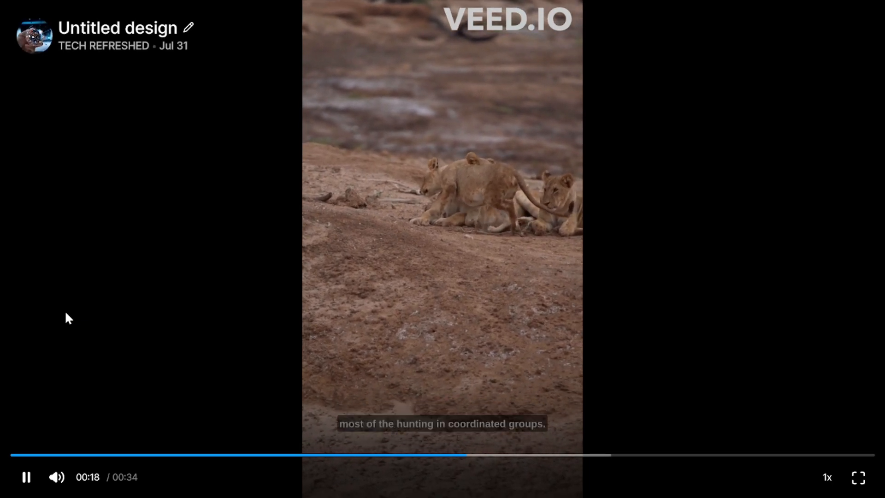
Exit full screen and pause the exported video
click(859, 480)
click(294, 256)
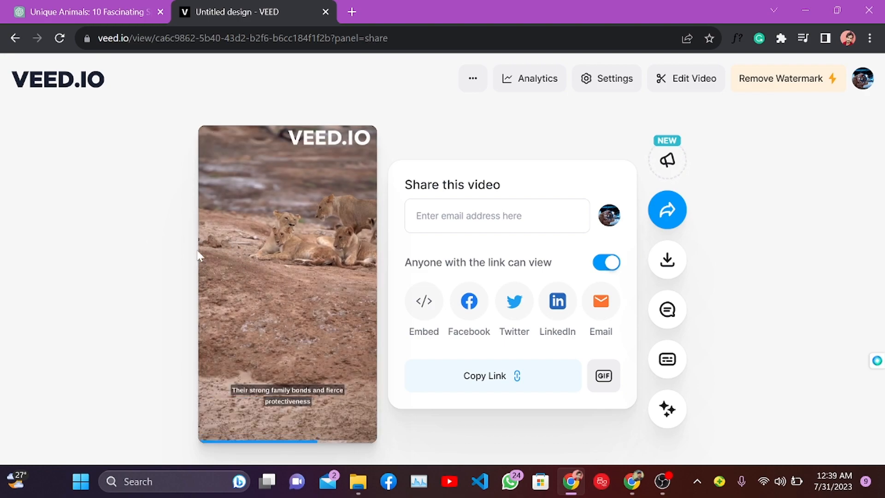
click(662, 481)
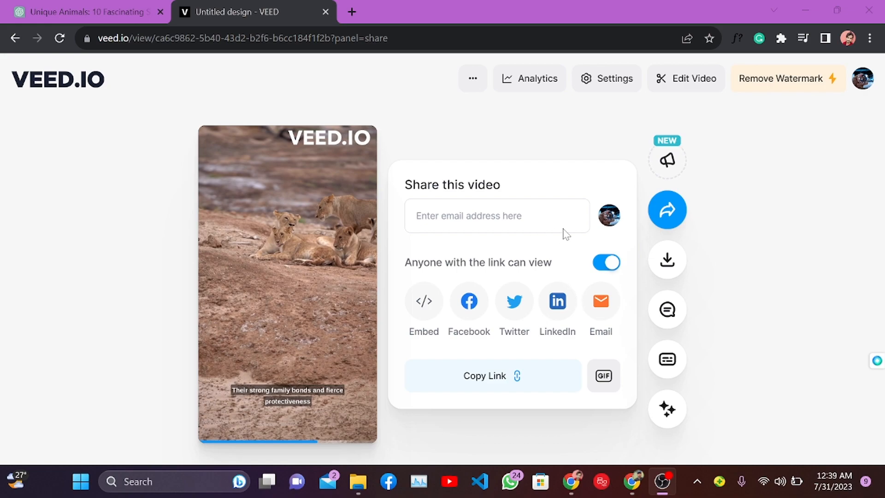